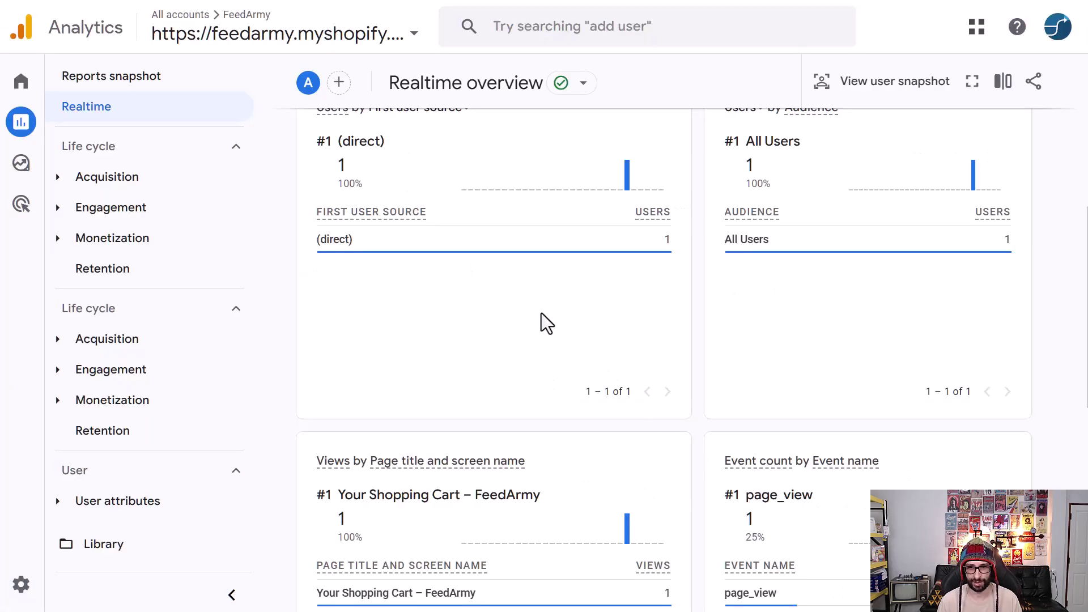
pyautogui.scroll(5, 542, 313)
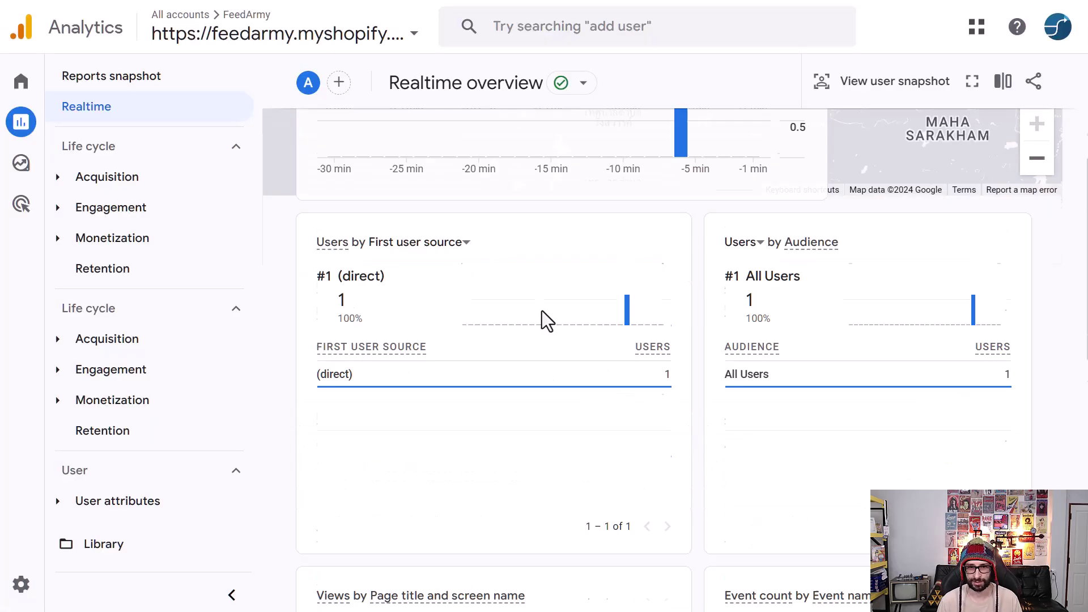
pyautogui.scroll(-6, 482, 422)
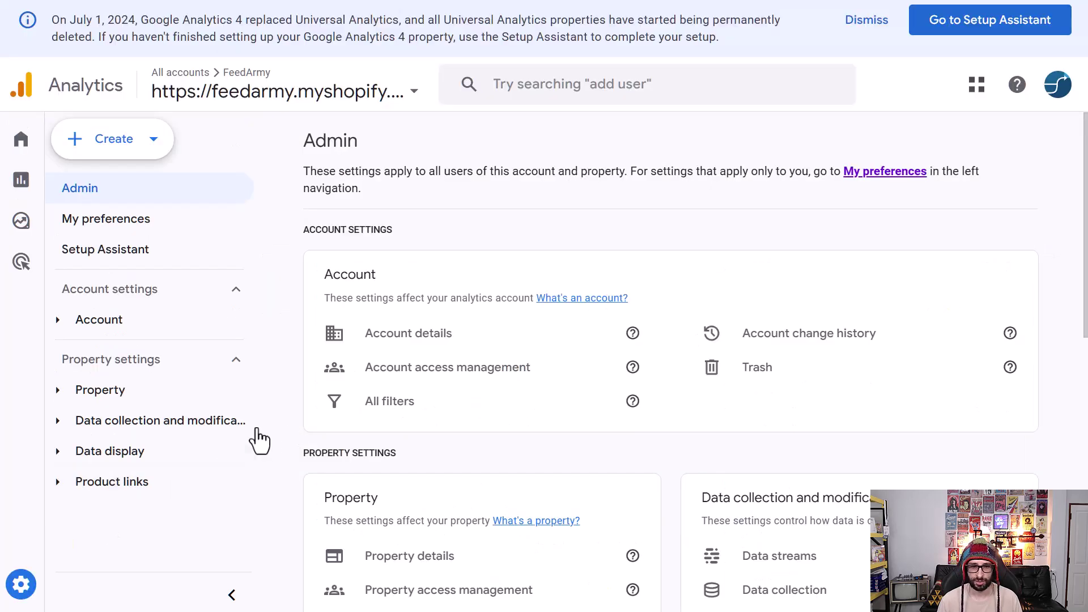
pyautogui.scroll(-10, 502, 463)
pyautogui.scroll(-1, 502, 463)
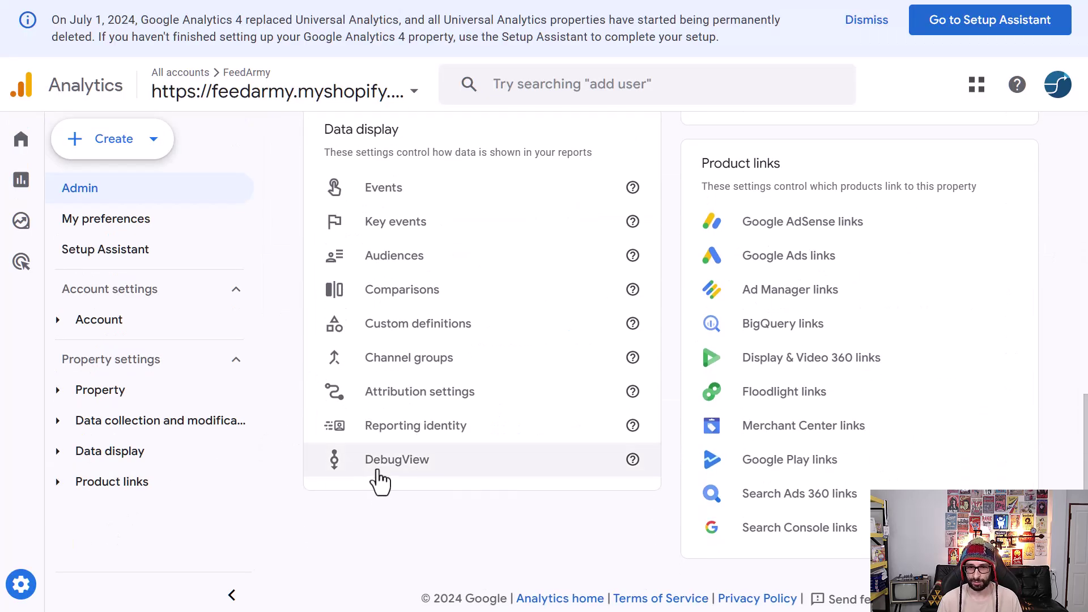
pyautogui.click(381, 477)
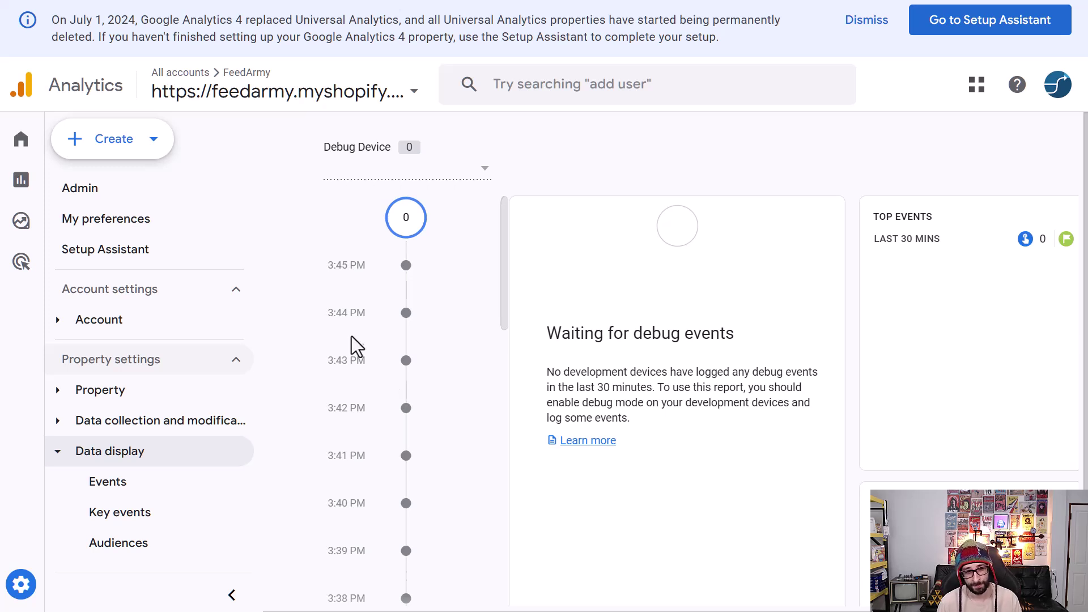
pyautogui.moveTo(12, 194)
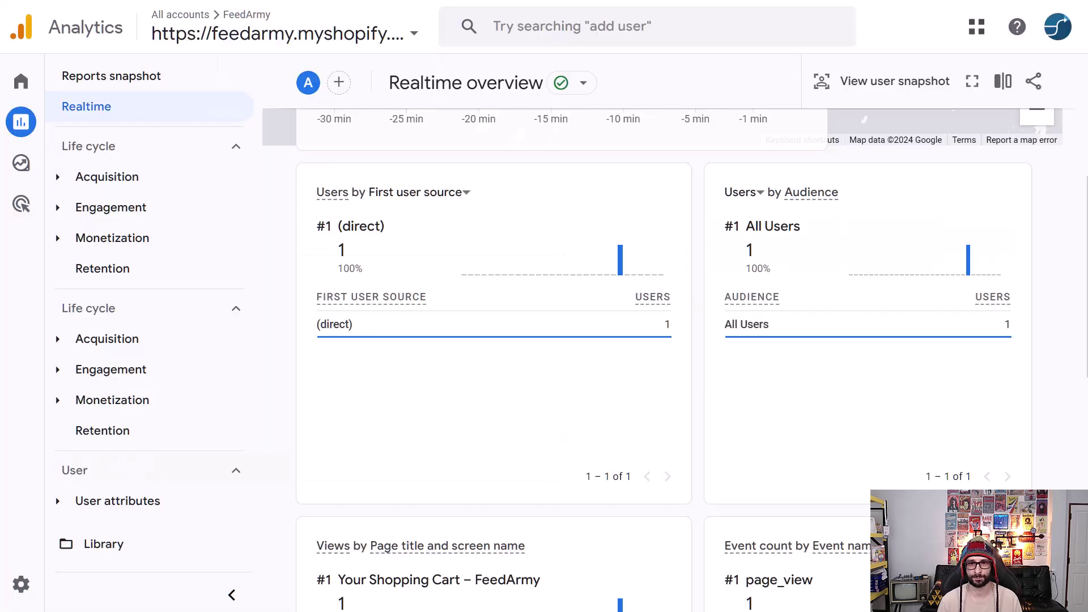
# Review realtime Checkout and cart page views with begin_checkout and view_cart events, then return to the v1.08 pixel file.
pyautogui.scroll(-5, 672, 395)
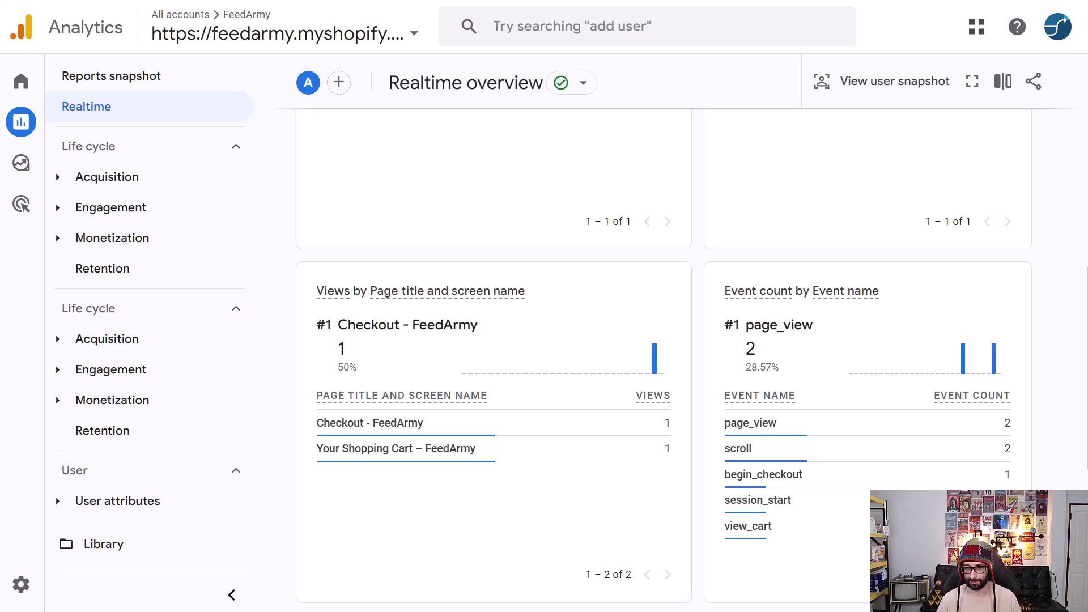
pyautogui.hotkey('alt', 'Tab')
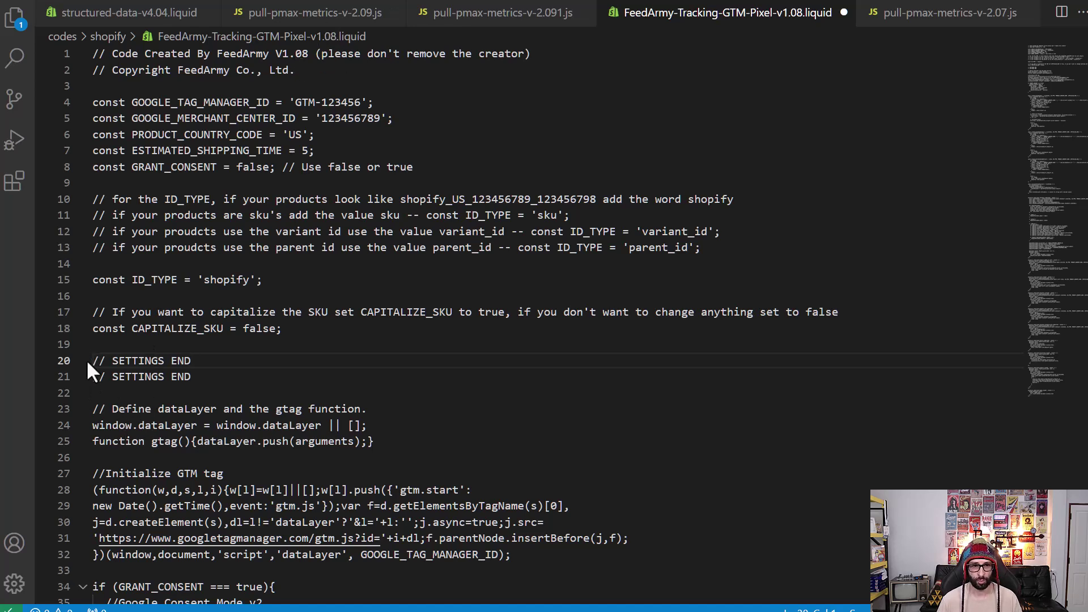
# Select the pixel code from line 20 through the end of the file at line 310.
pyautogui.moveTo(93, 363); pyautogui.dragTo(147, 425)
pyautogui.scroll(-20, 128, 374)
pyautogui.scroll(2, 147, 425)
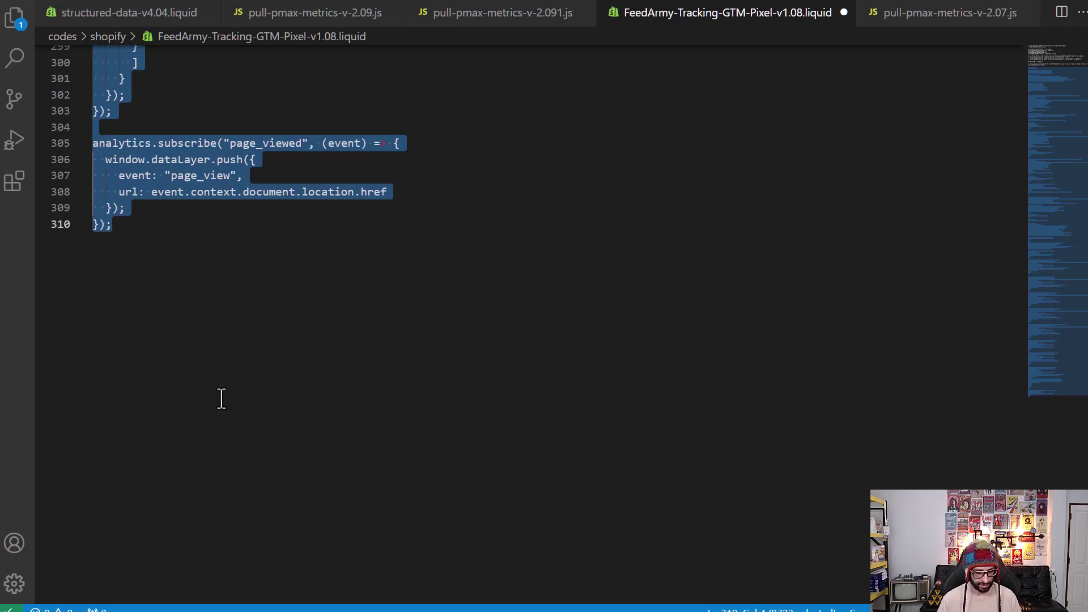
pyautogui.scroll(20, 221, 398)
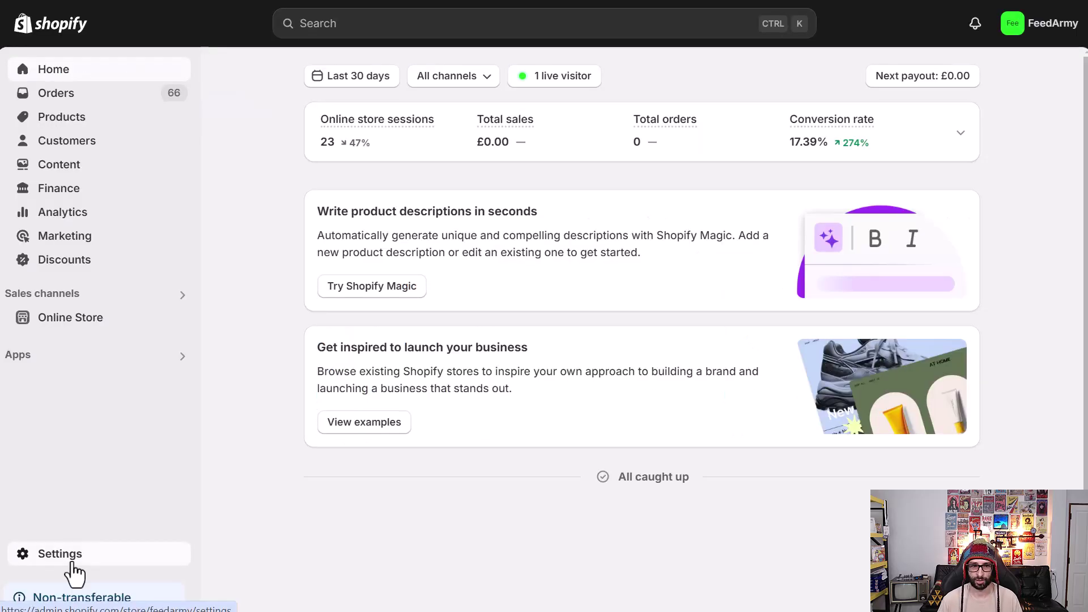
# Open the Google Tag Manager By FeedArmy custom pixel under Customer events and scroll to its code.
pyautogui.click(63, 558)
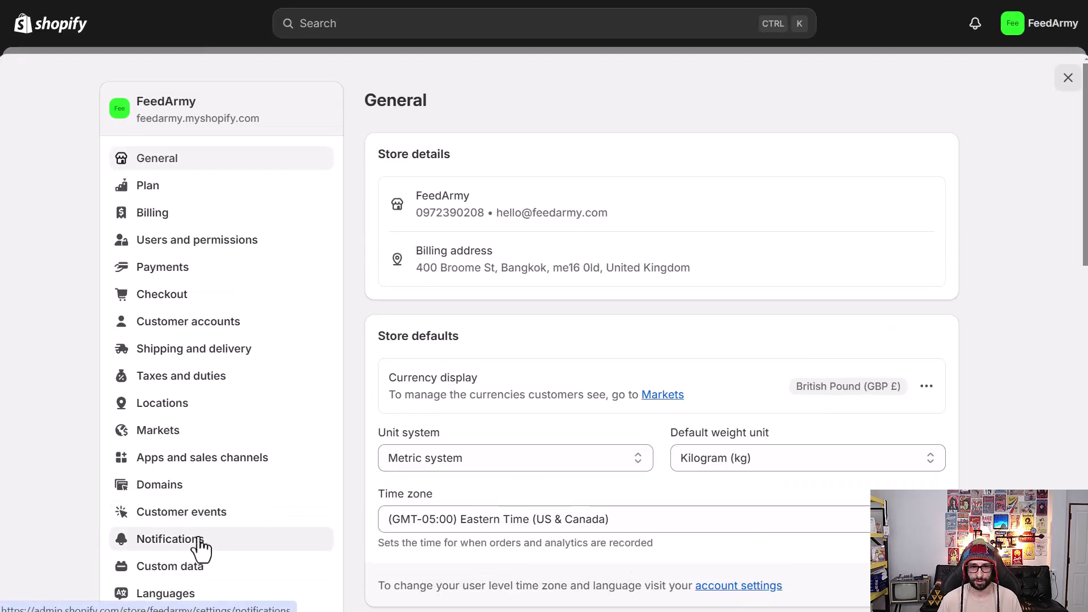
pyautogui.scroll(-3, 194, 549)
pyautogui.click(179, 344)
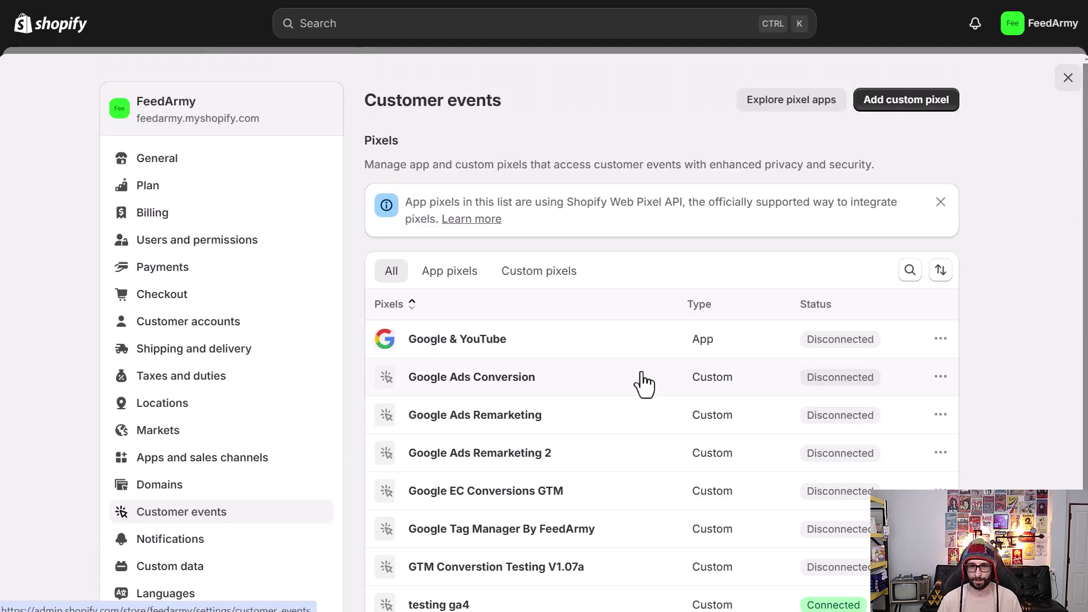
pyautogui.scroll(-2, 542, 486)
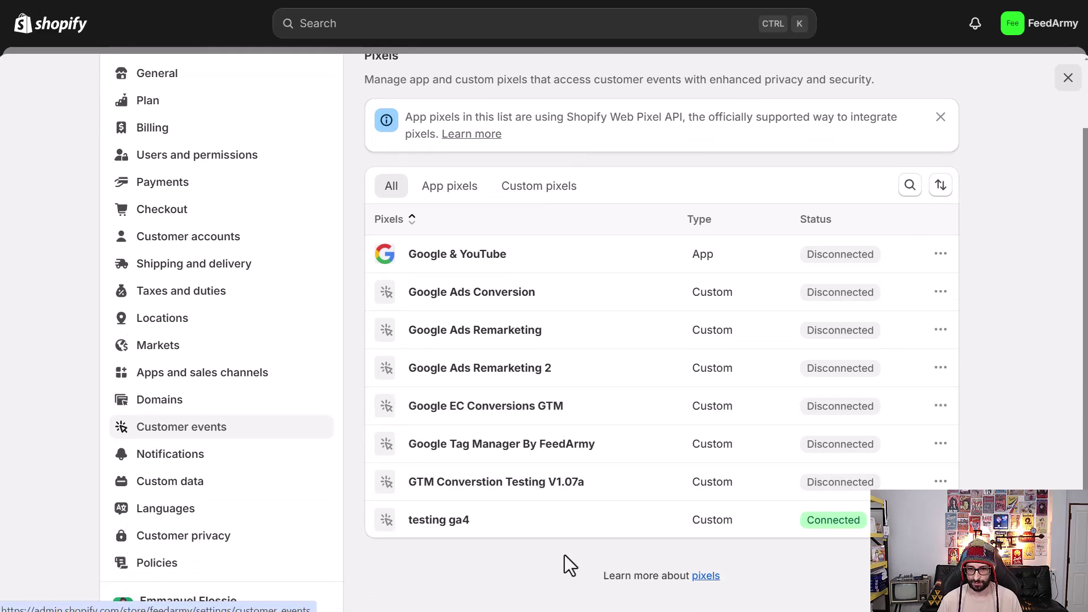
pyautogui.click(496, 447)
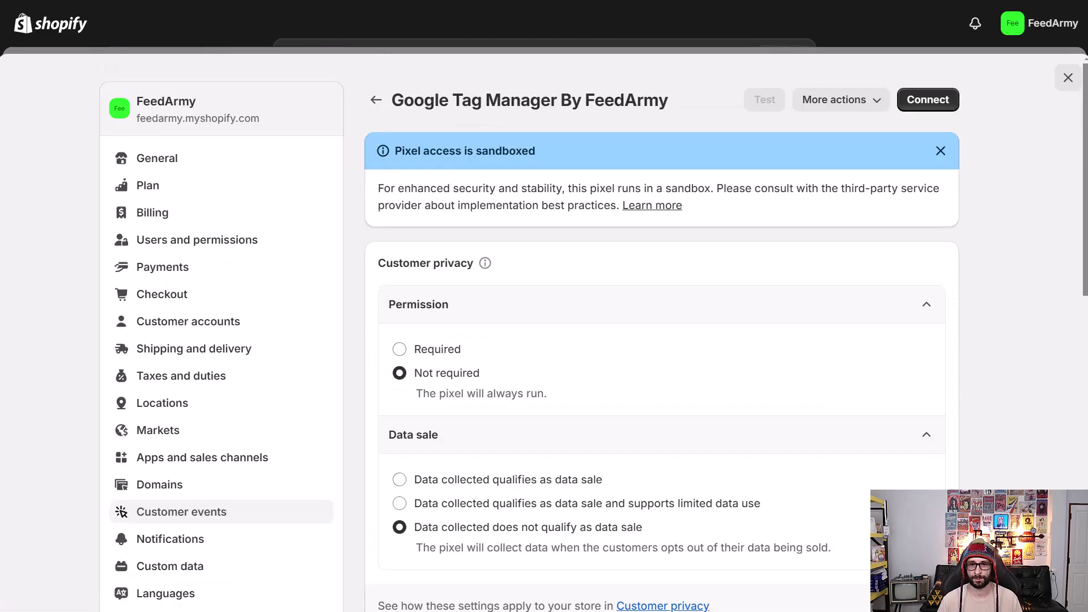
pyautogui.scroll(-9, 752, 460)
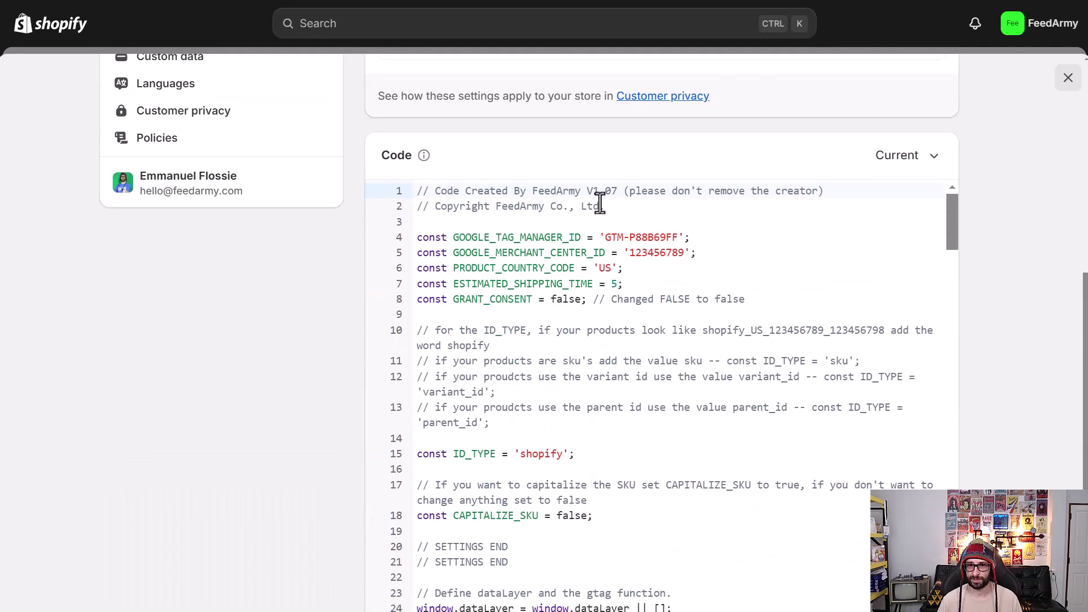
pyautogui.scroll(-3, 567, 434)
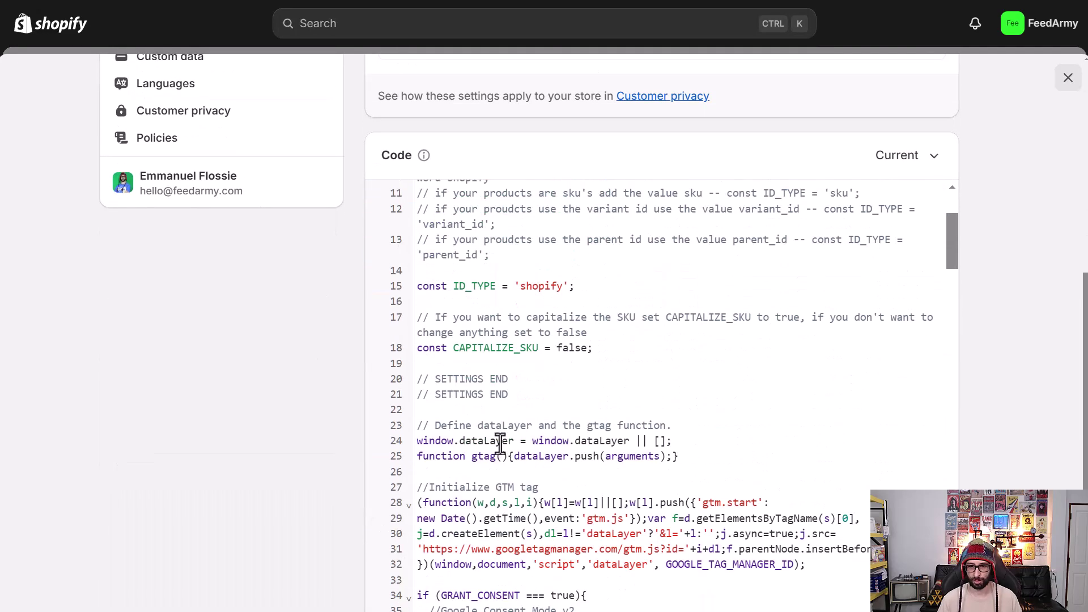
pyautogui.scroll(-20, 603, 409)
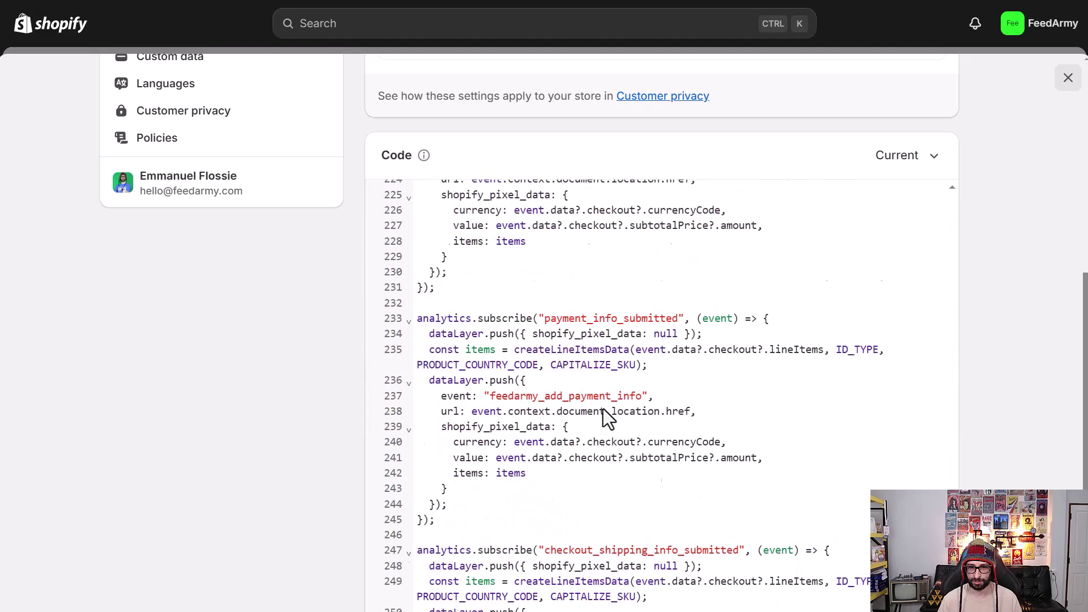
pyautogui.scroll(-5, 483, 548)
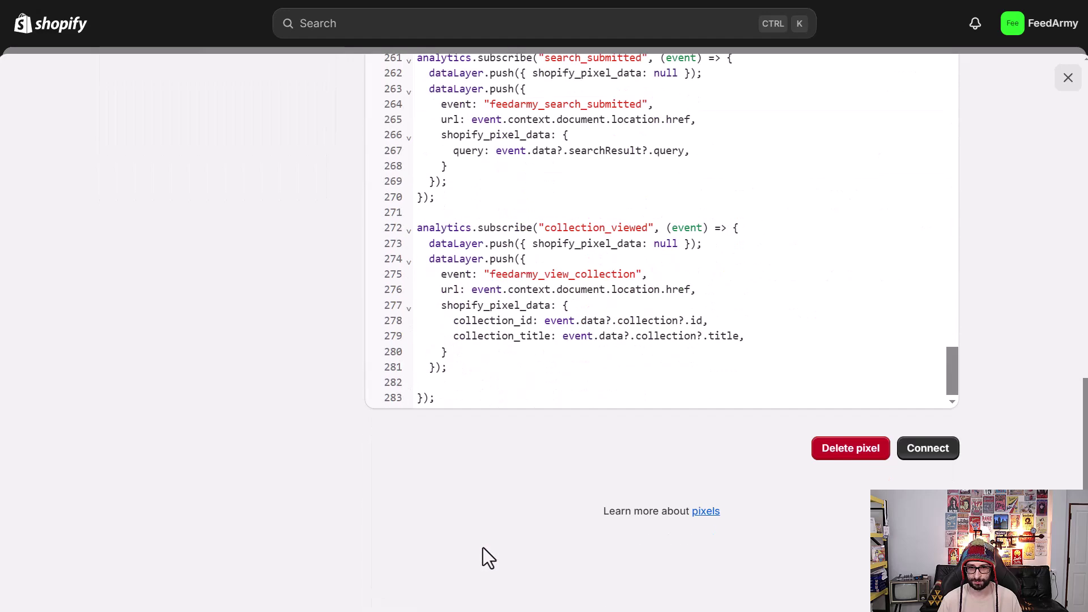
# Replace the FeedArmy pixel's existing code with the copied v1.08 code and save it.
pyautogui.click(464, 394)
pyautogui.hotkey('ctrl', 'a')
pyautogui.write("// Code Created By FeedArmy V1.07 (please don't remove the creator) // Copyright FeedArmy Co., Ltd.  const GOOGLE_TAG_MANAGER_ID = 'GTM-P88B69FF'; const GOOGLE_MERCHANT_CENTER_ID = '123456789'; const PRODUCT_COUNTRY_CODE = 'US'; const ESTIMATED_SHIPPING_TIME = 5; const GRANT_CONSENT = false; // Changed FALSE to false  // for the ID_TYPE, if your products look like shopify_US_123456789_123456798 add the word shopify // if your products are sku's add the value sku -- const ID_TYPE = 'sku'; // if your proudcts use the variant id use the value variant_id -- const ID_TYPE = 'variant_id'; // if your proudcts use the parent id use the value parent_id -- const ID_TYPE = 'parent_id';  const ID_TYPE = 'shopify';  // If you want to capitalize the SKU set CAPITALIZE_SKU to true, if you don't want to change anything set to false const CAPITALIZE_SKU = false;")
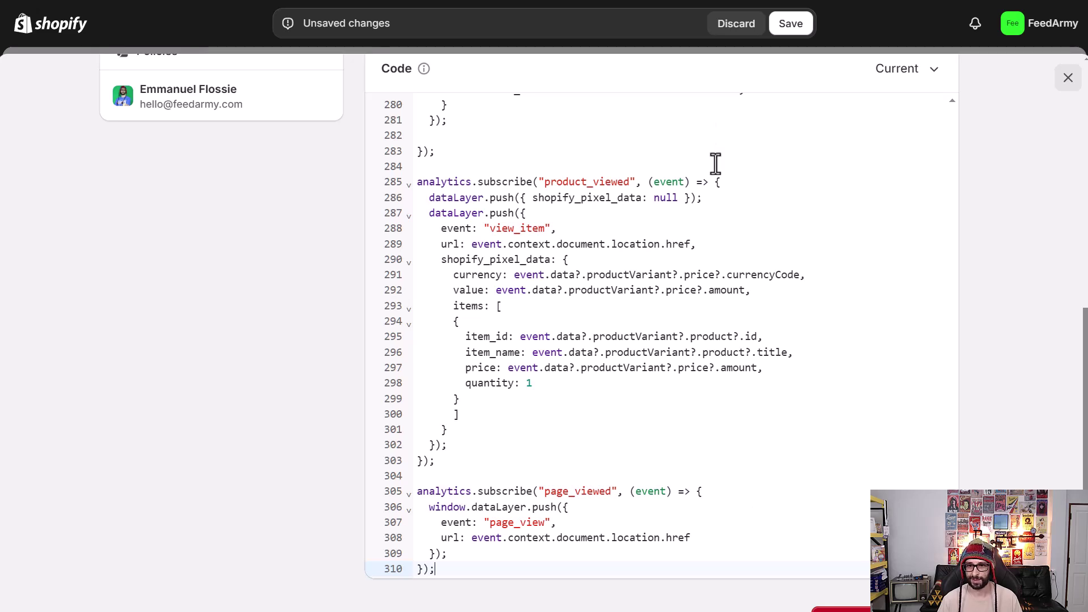
pyautogui.click(794, 27)
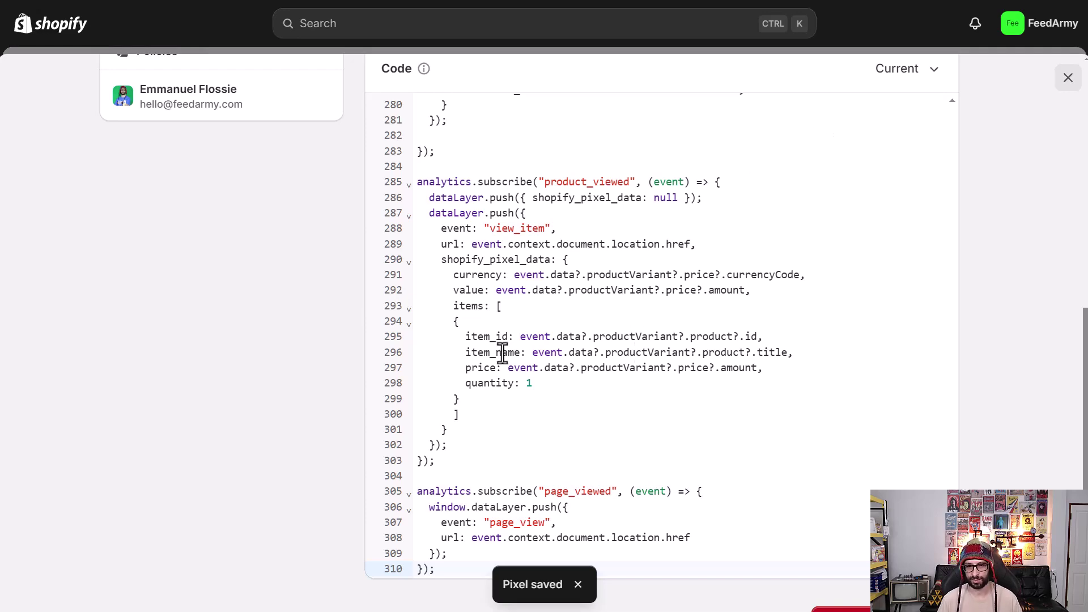
pyautogui.scroll(5, 503, 352)
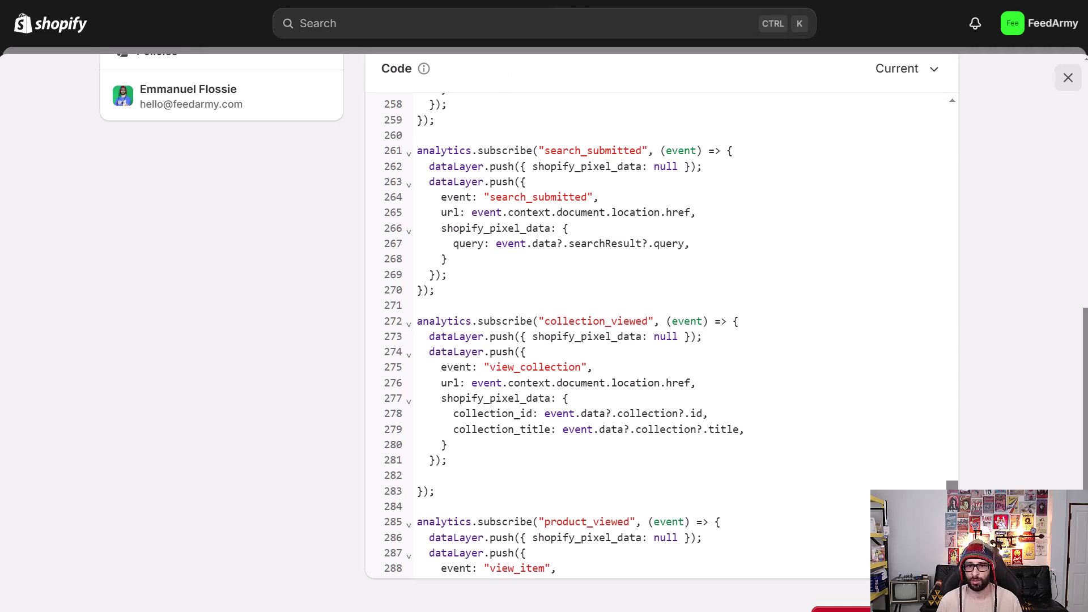
pyautogui.click(680, 1)
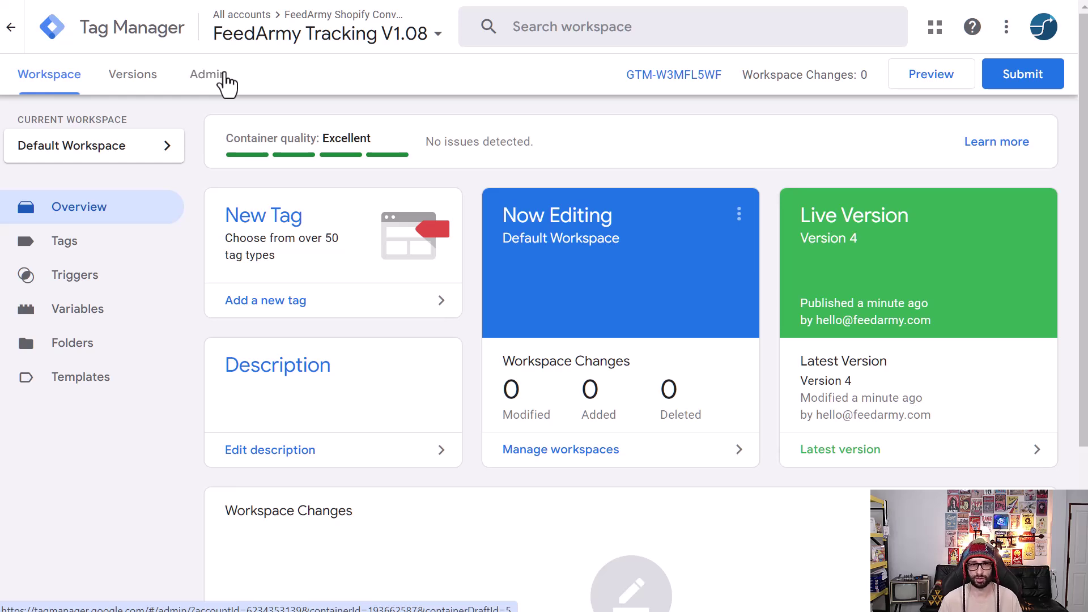
# Load FeedArmy-Shopify-Tracking-V1.08-Upgrade-From-V1.07.json for import, merging into the Default Workspace.
pyautogui.click(216, 88)
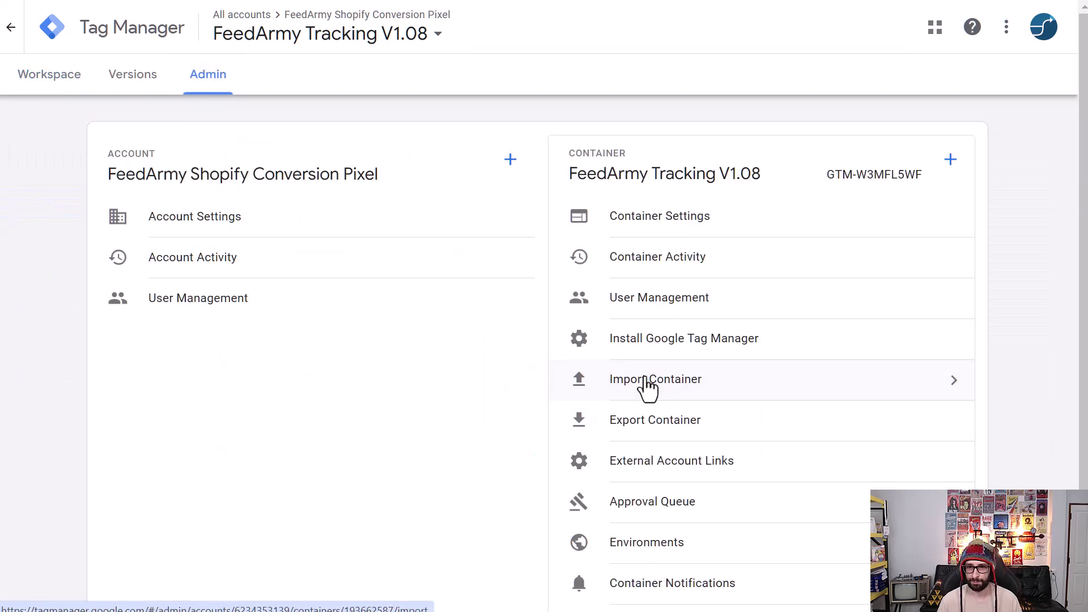
pyautogui.click(712, 386)
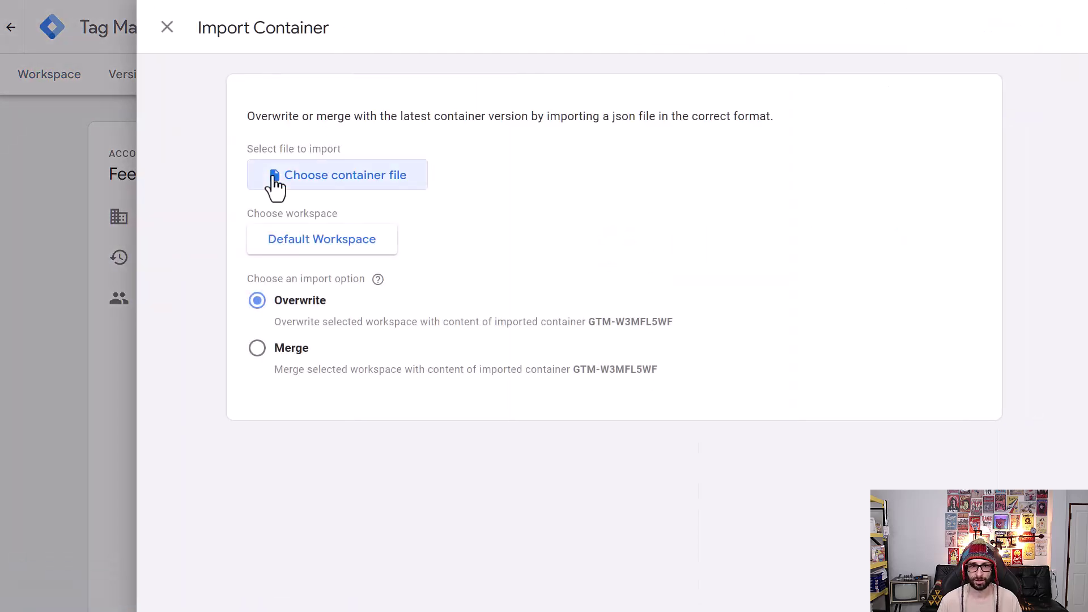
pyautogui.click(274, 177)
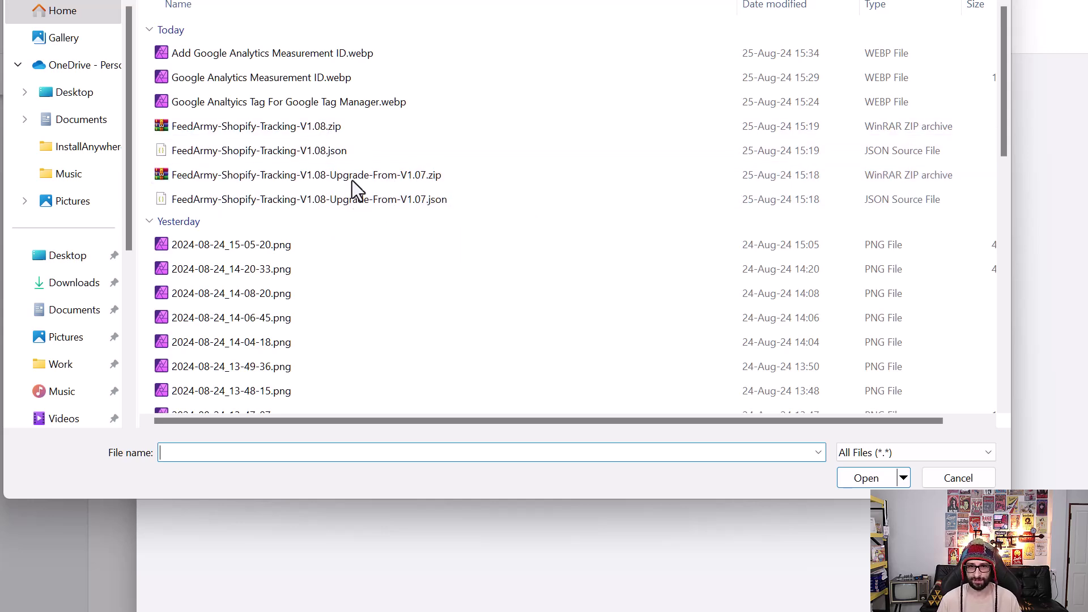
pyautogui.click(234, 204)
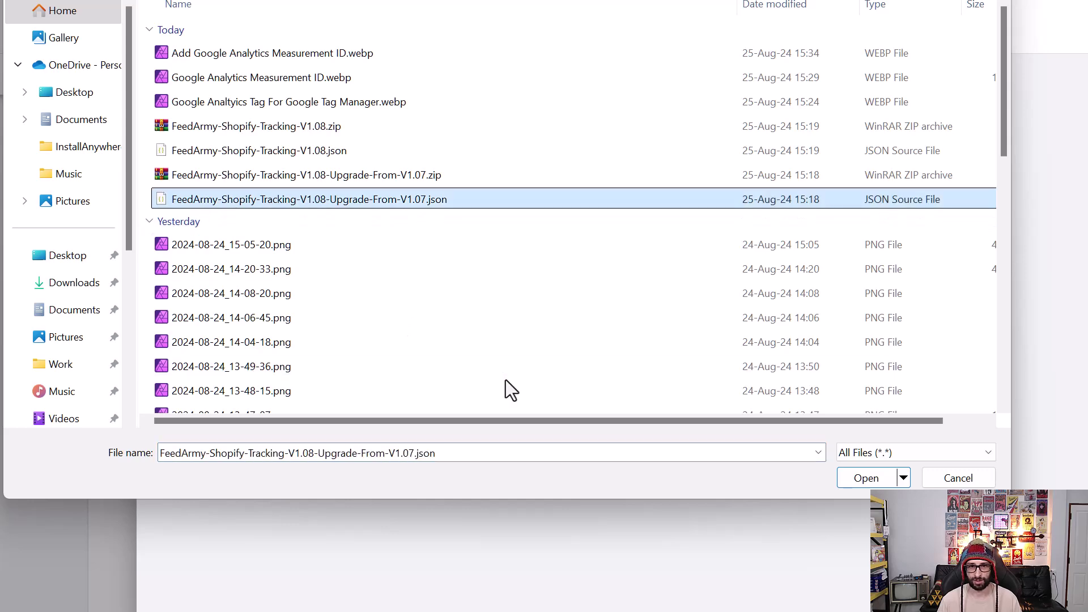
pyautogui.click(864, 482)
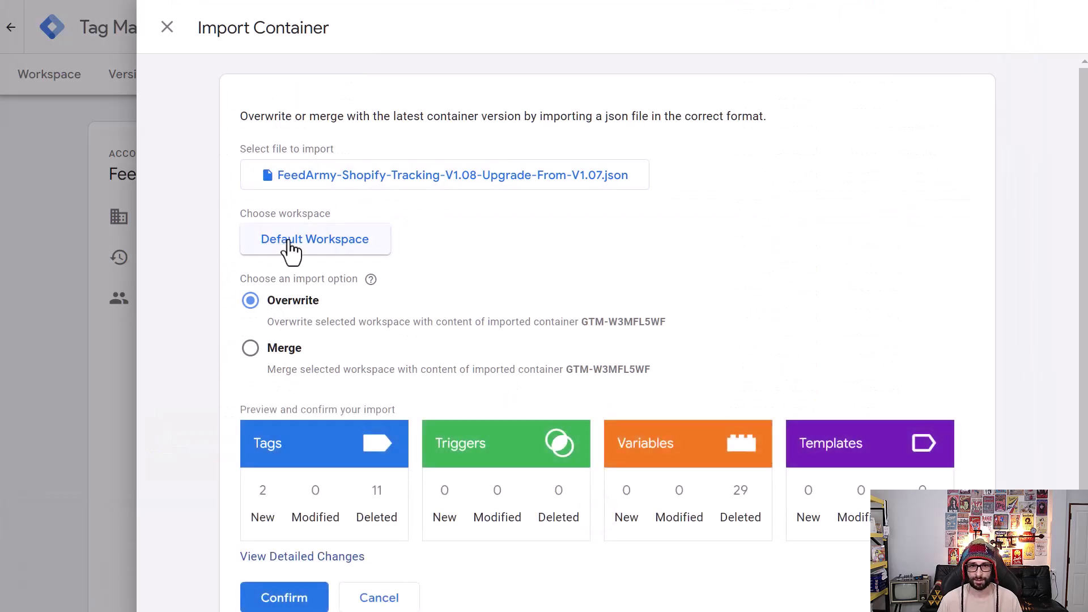
pyautogui.click(290, 250)
pyautogui.click(352, 113)
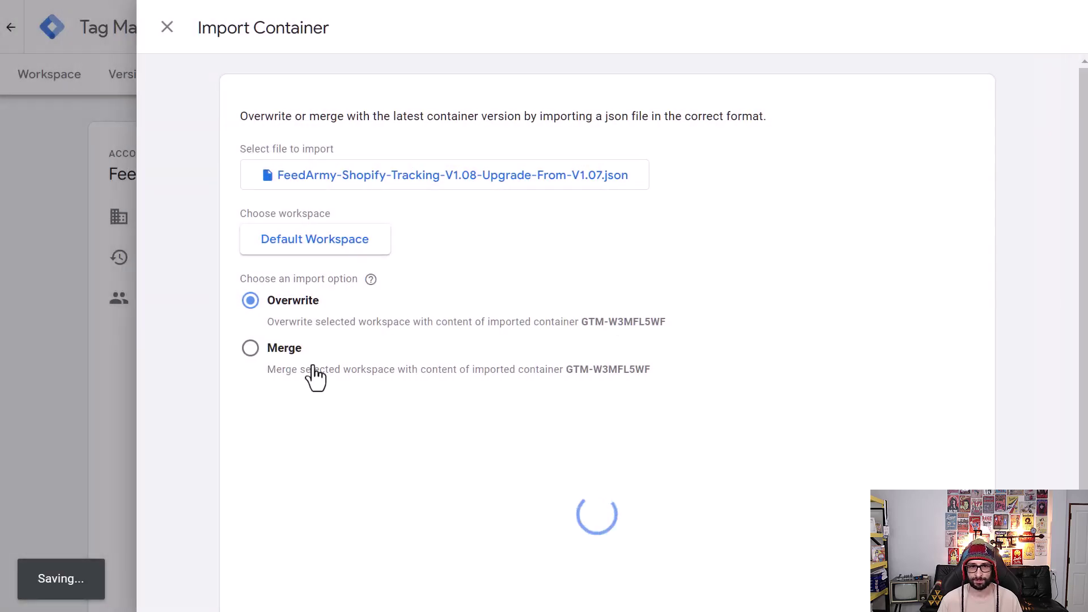
pyautogui.click(287, 350)
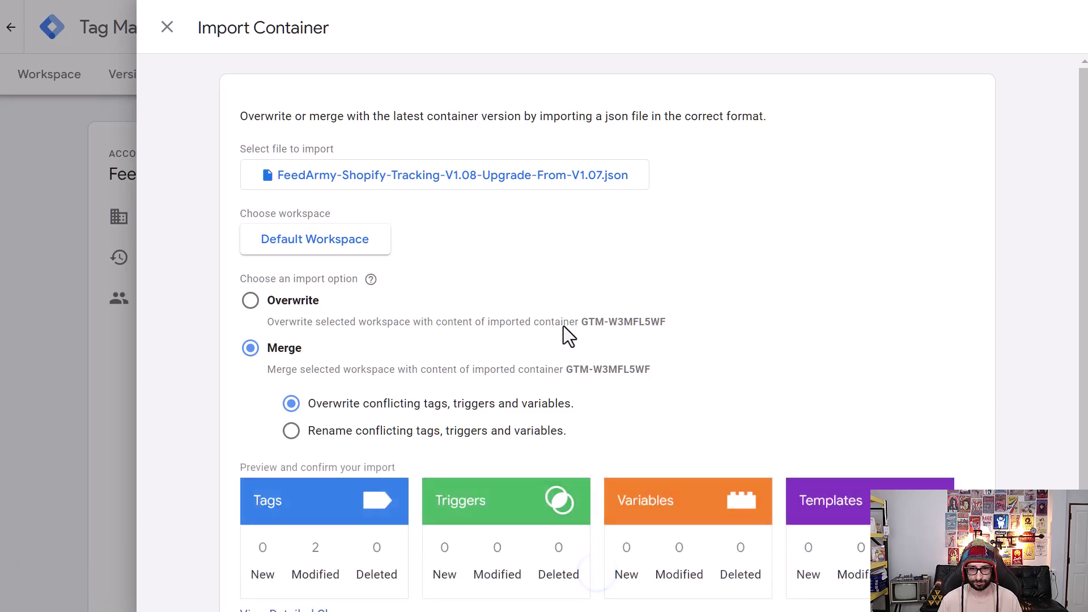
pyautogui.scroll(-2, 563, 327)
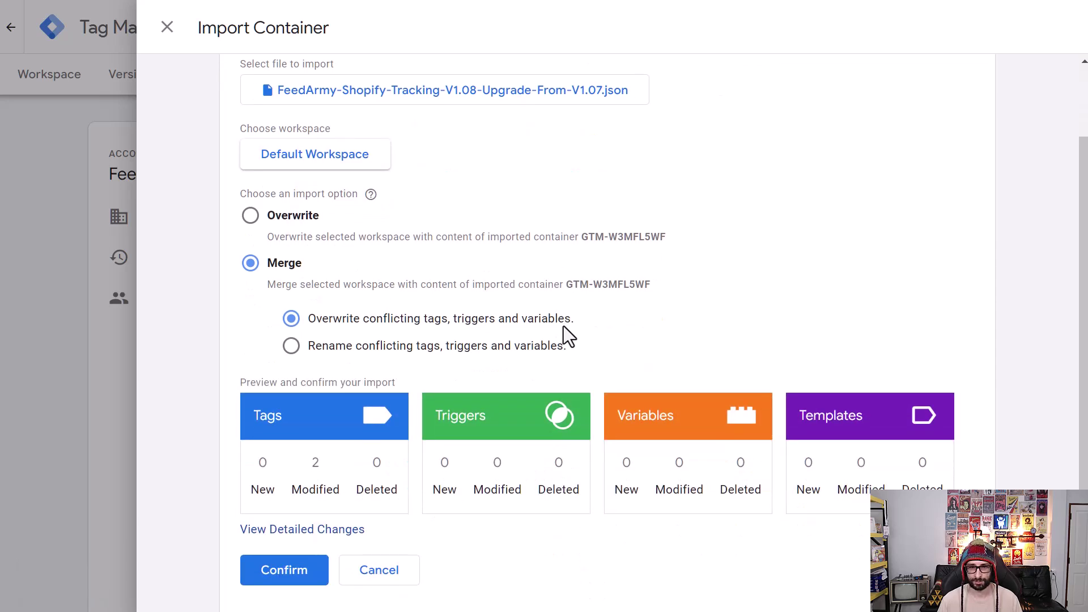
# Cancel the import container preview without importing.
pyautogui.click(391, 571)
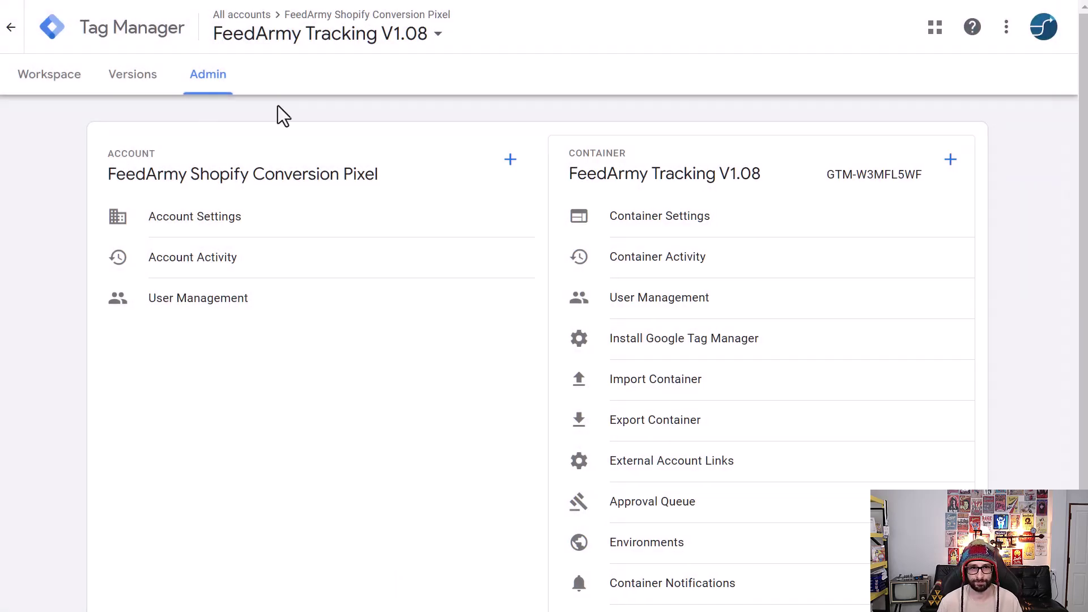
pyautogui.scroll(-2, 122, 97)
pyautogui.scroll(2, 85, 170)
# Open the Google Analytics 4 Data tag's configuration and focus its Measurement ID field.
pyautogui.click(50, 80)
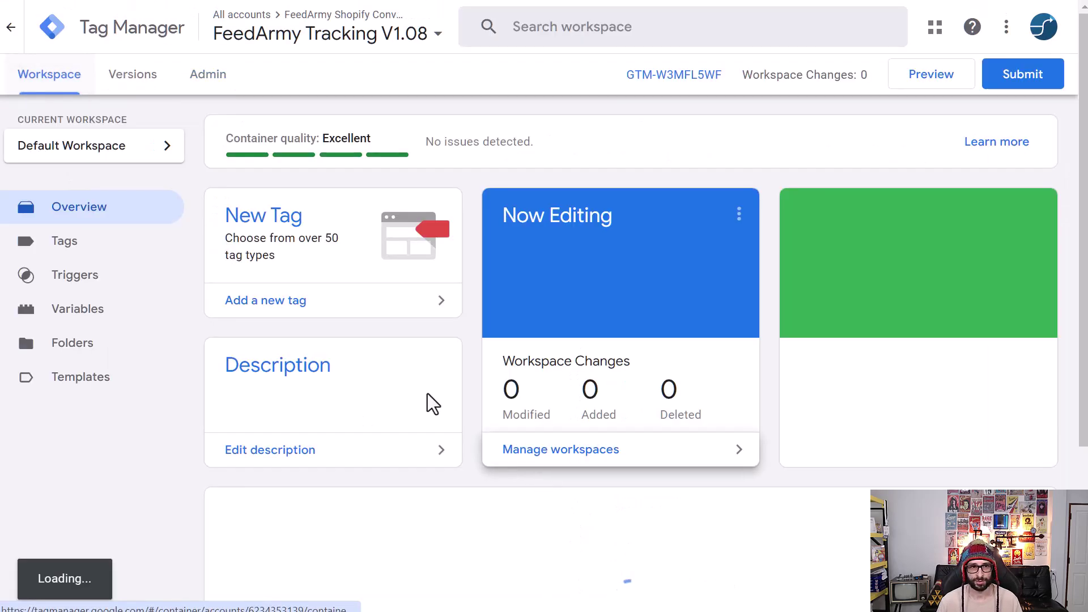
pyautogui.scroll(-2, 428, 391)
pyautogui.click(97, 162)
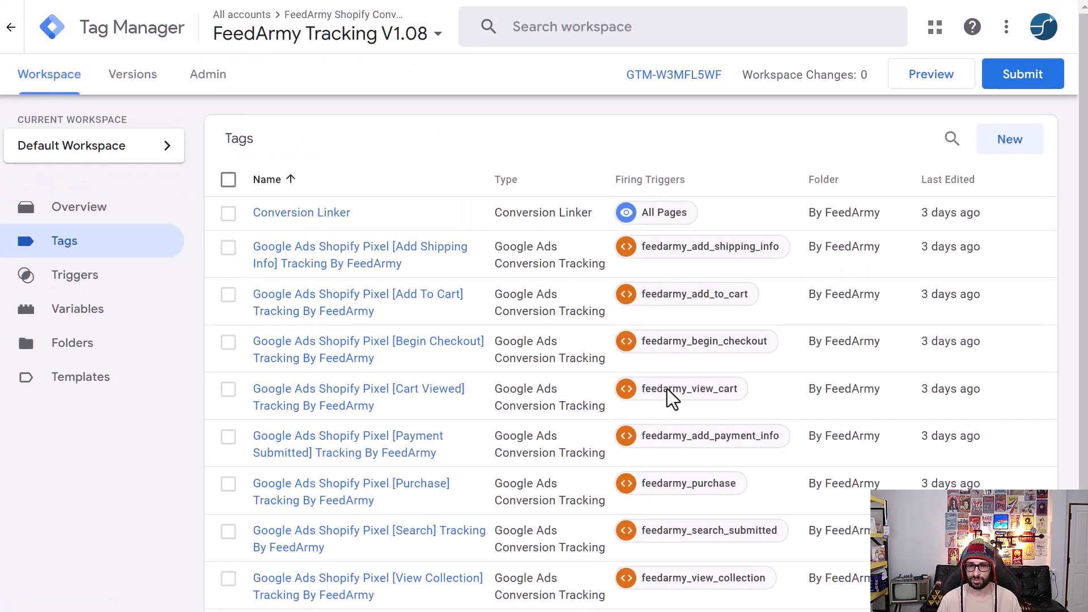
pyautogui.scroll(-2, 419, 411)
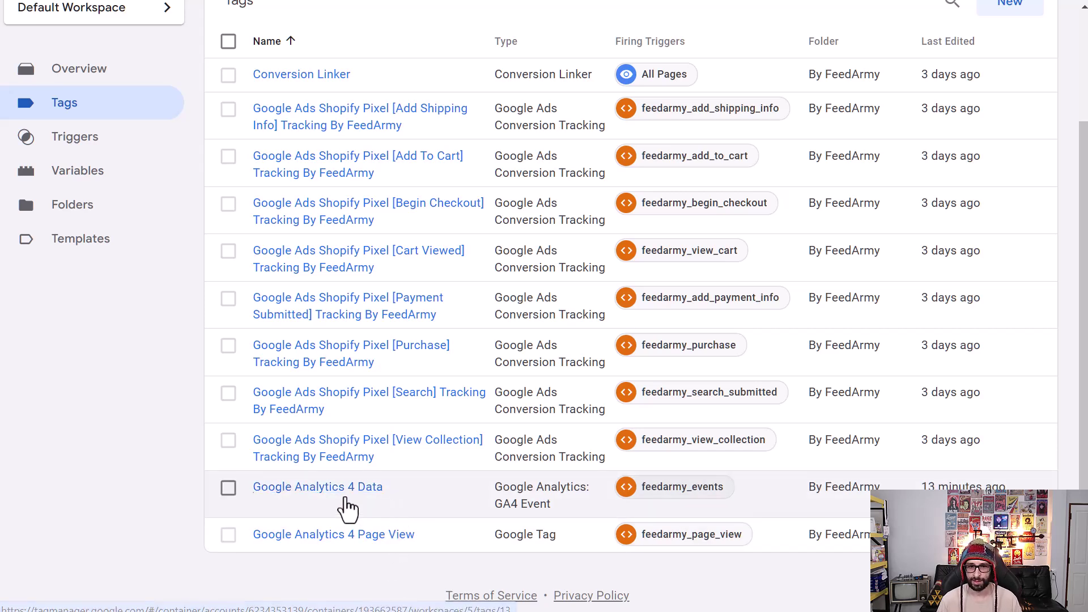
pyautogui.click(347, 506)
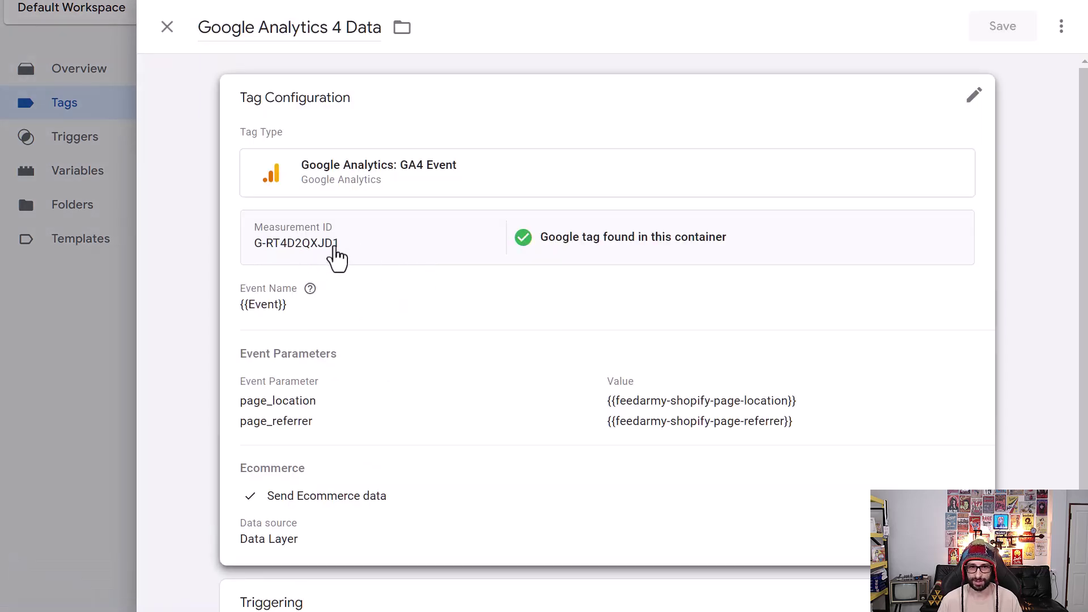
pyautogui.click(337, 257)
pyautogui.click(332, 274)
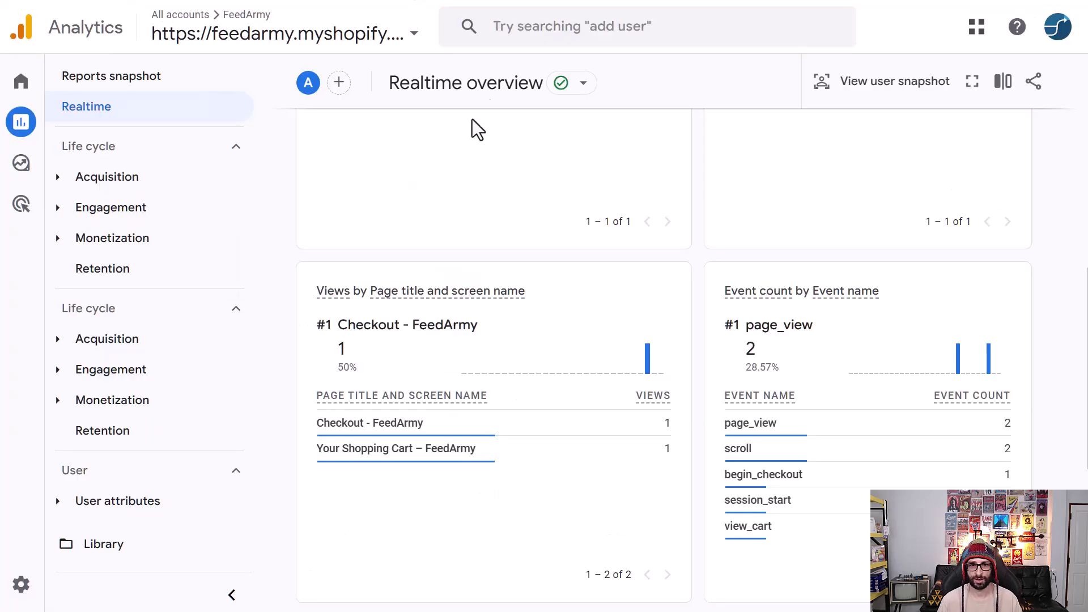
# Copy measurement ID G-RT4D2QXJD1 from the feedarmy.myshopify.com web stream details.
pyautogui.click(33, 604)
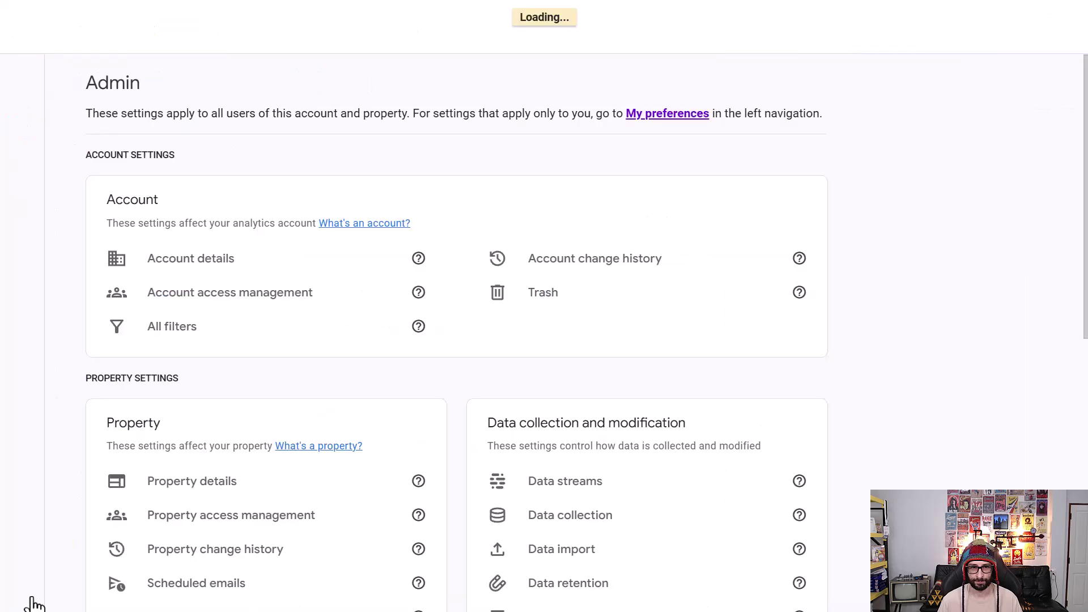
pyautogui.scroll(-3, 805, 408)
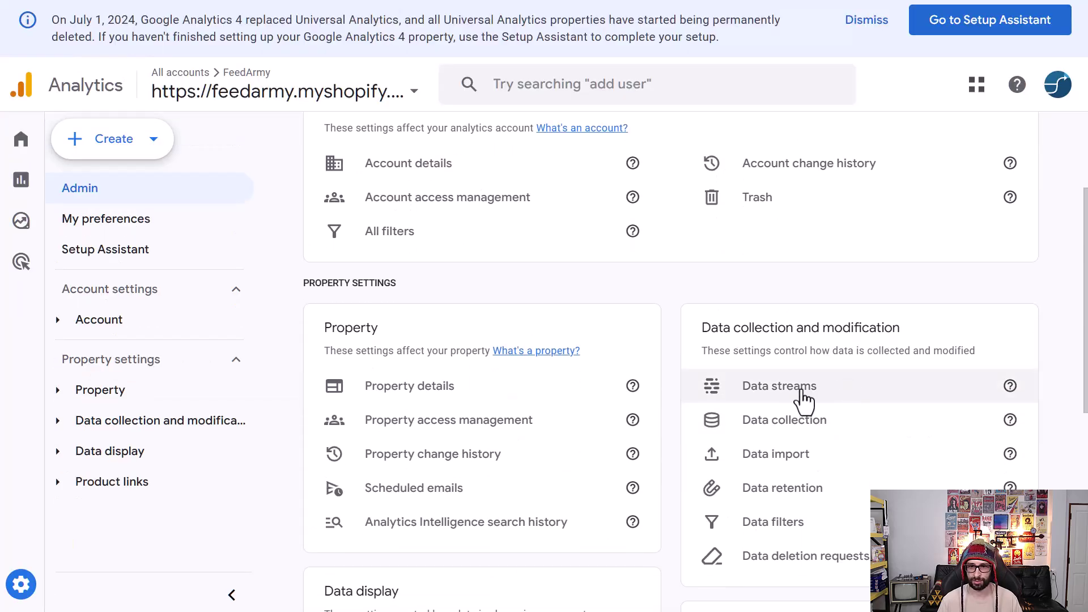
pyautogui.click(805, 401)
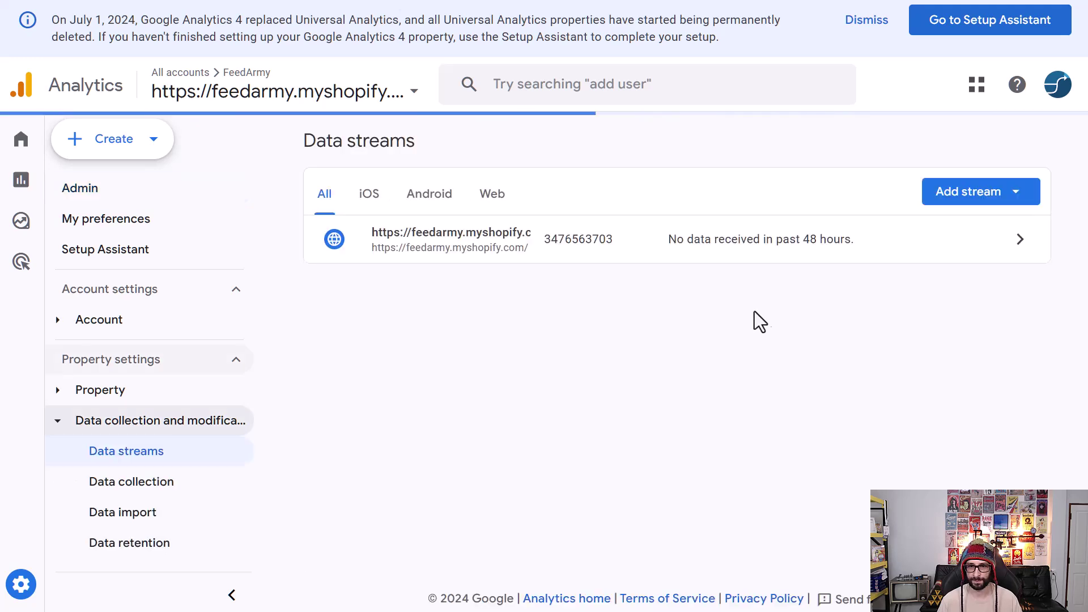
pyautogui.click(715, 248)
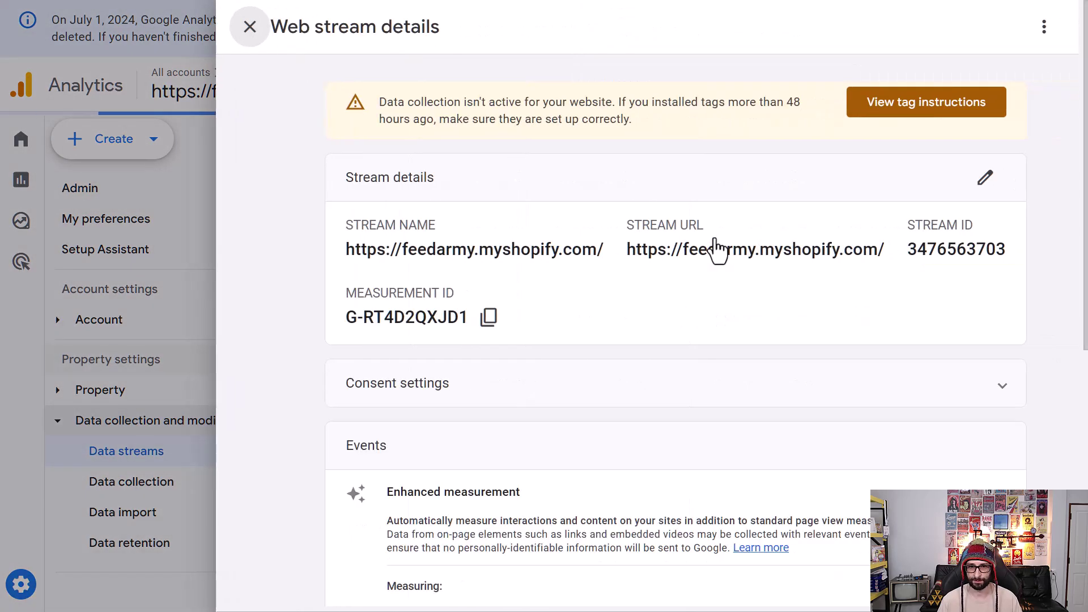
pyautogui.click(490, 321)
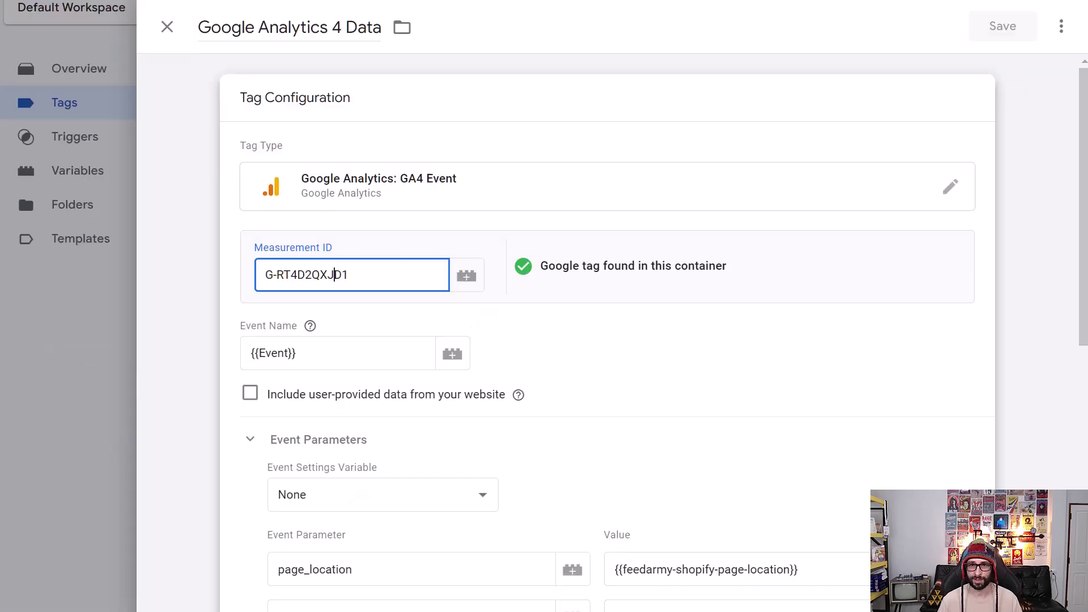
# Confirm the GA4 Data tag's Measurement ID G-RT4D2QXJD1 and close the tag.
pyautogui.tripleClick(387, 277)
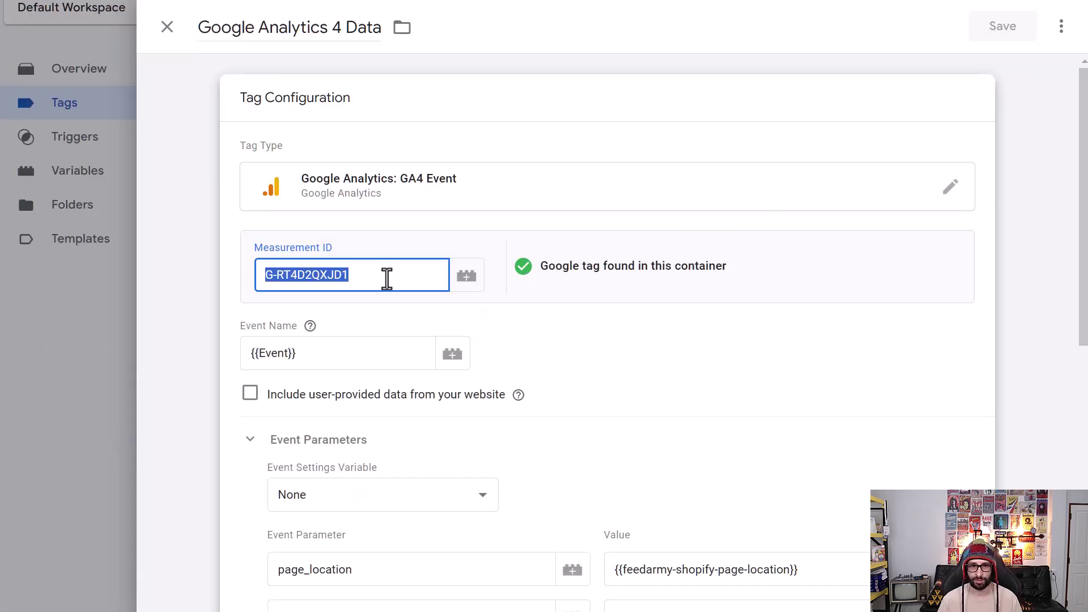
pyautogui.click(411, 271)
pyautogui.click(1000, 48)
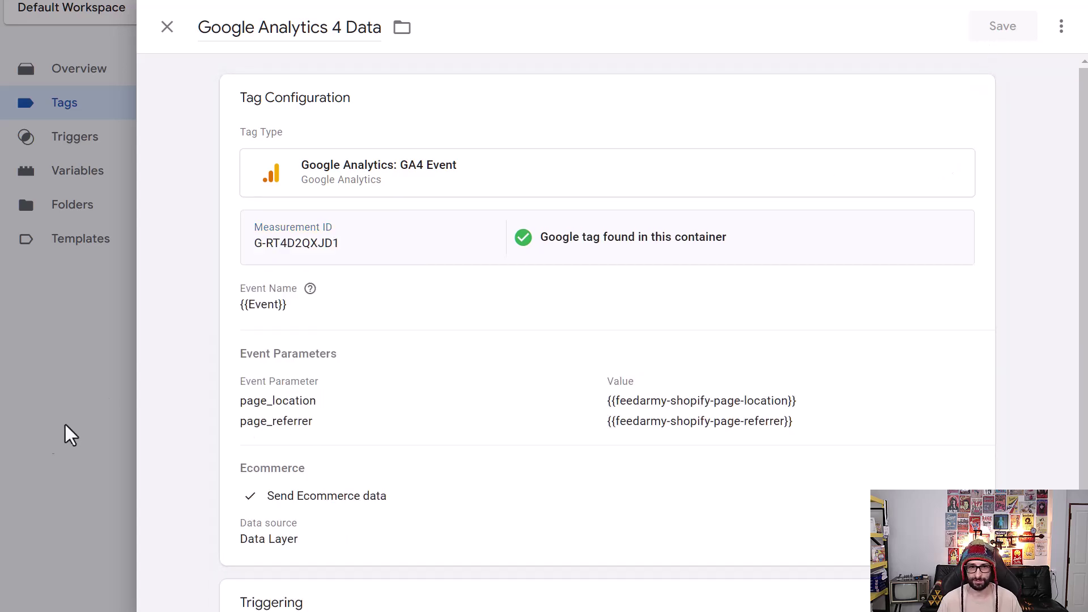
pyautogui.click(115, 403)
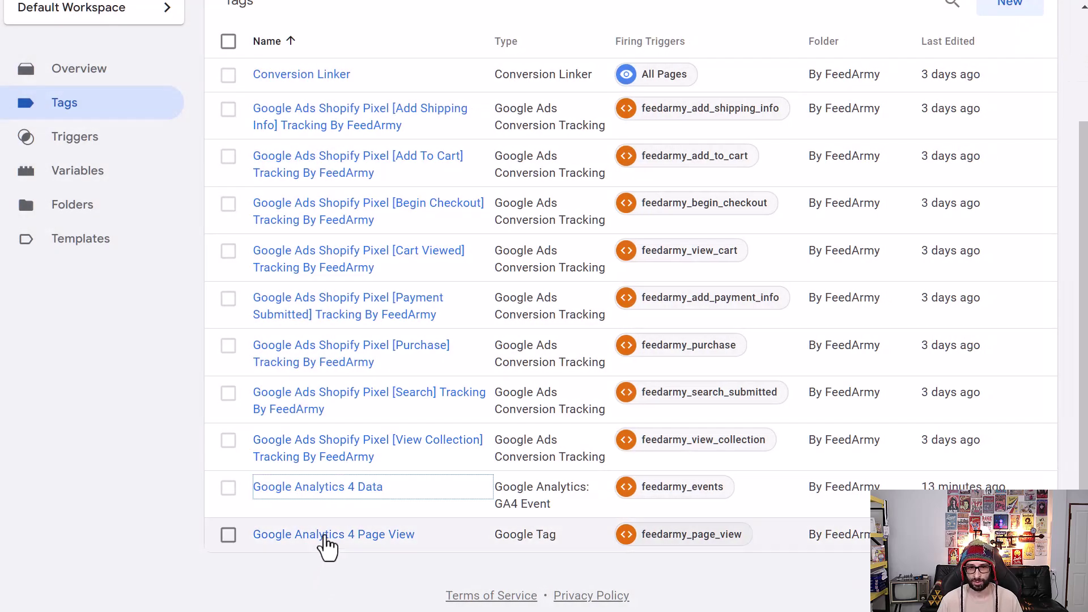
# Verify the GA4 Page View tag's Tag ID is G-RT4D2QXJD1 and close it.
pyautogui.click(322, 539)
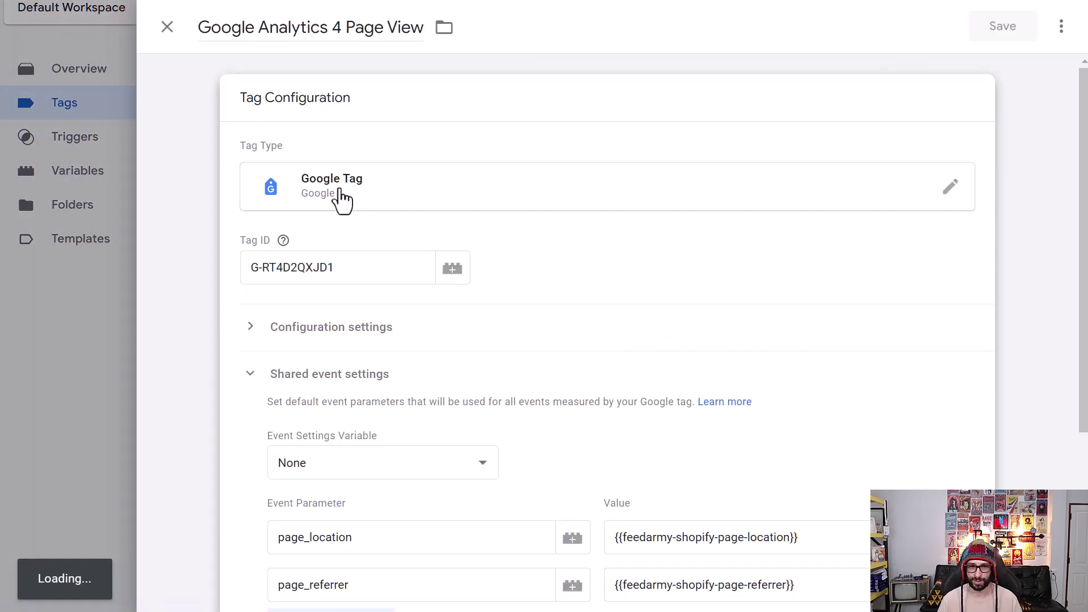
pyautogui.click(350, 263)
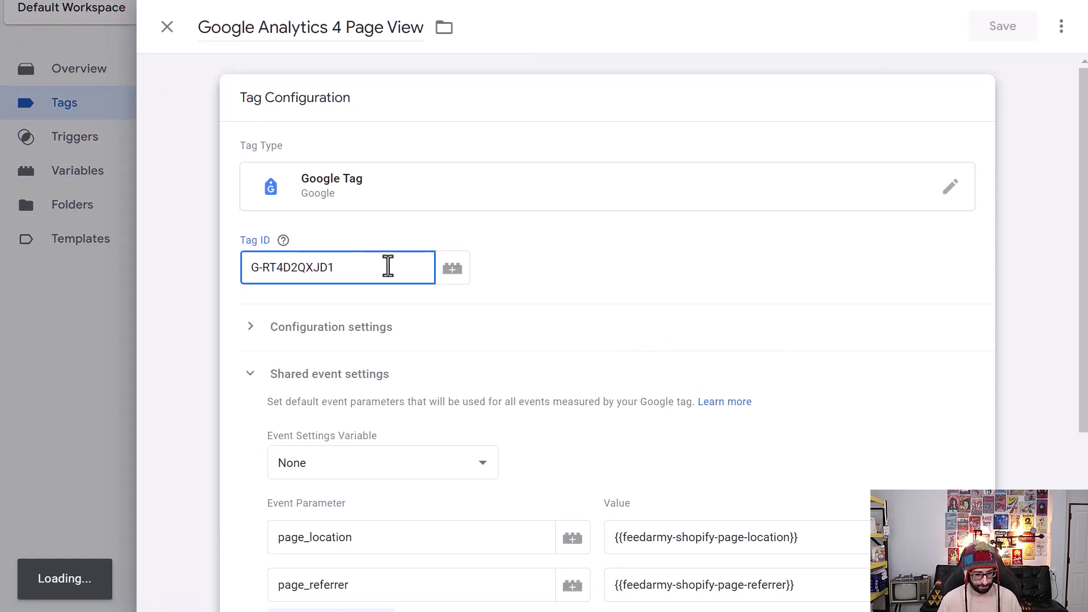
pyautogui.click(859, 142)
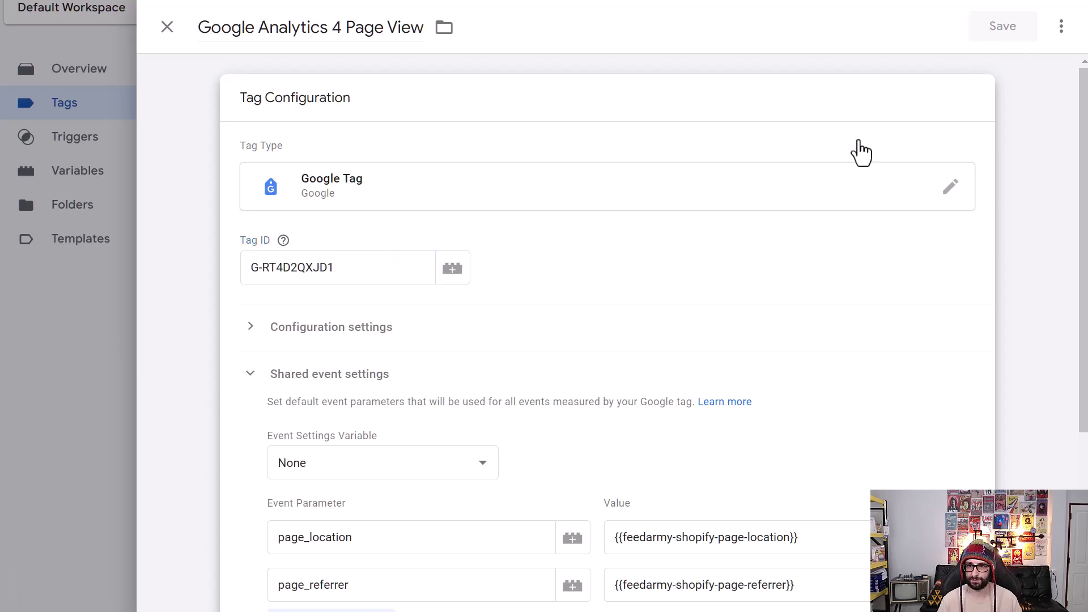
pyautogui.click(54, 452)
pyautogui.scroll(3, 796, 433)
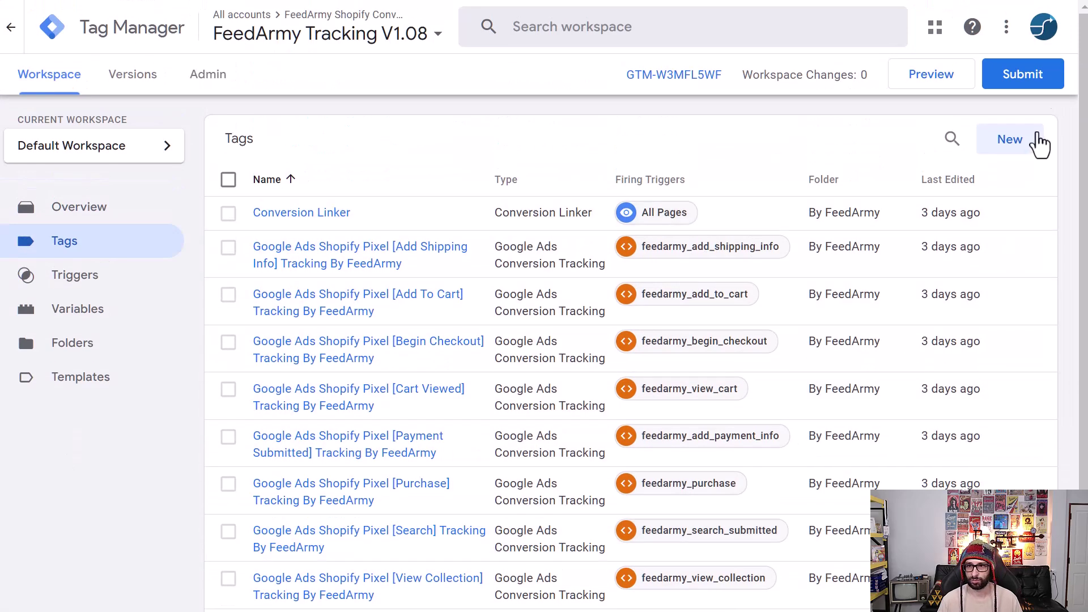
# Submit and publish the workspace as a new version named 'updates added ga4'.
pyautogui.click(1052, 82)
pyautogui.click(324, 224)
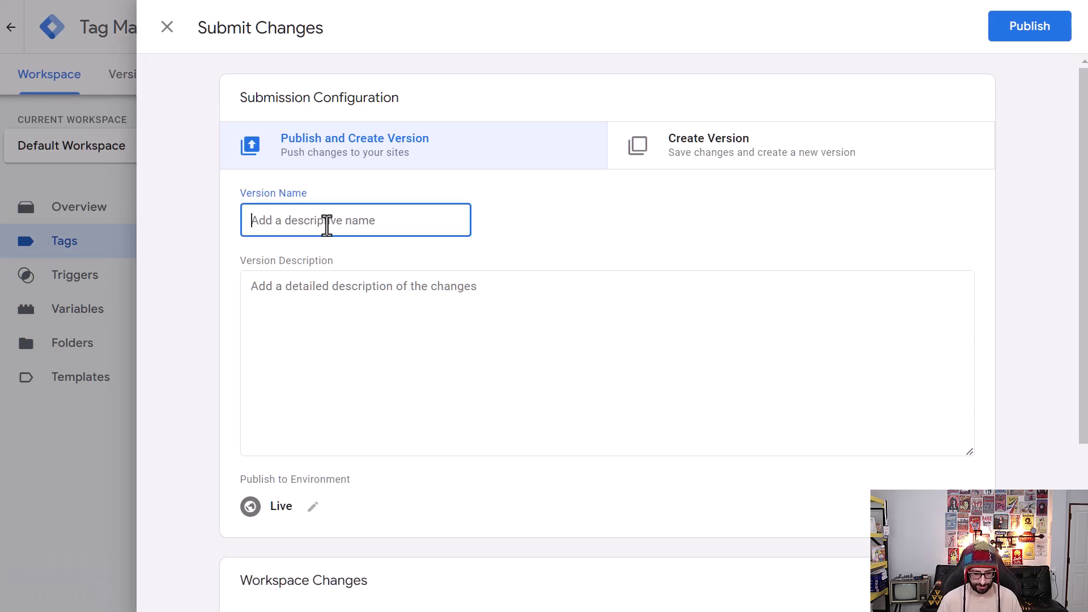
pyautogui.write('updates added ga4')
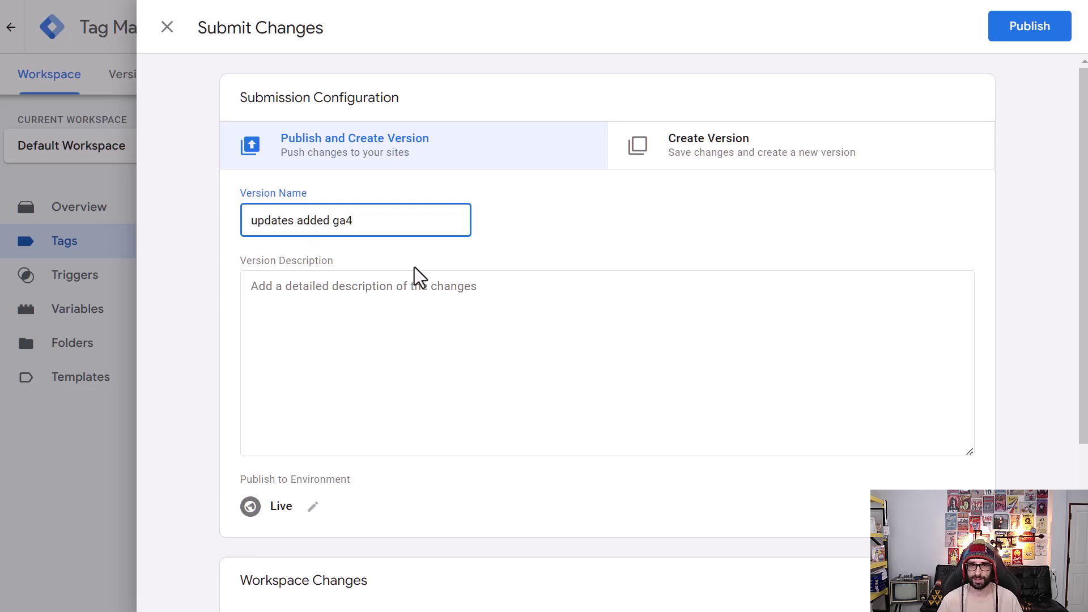
pyautogui.click(1039, 32)
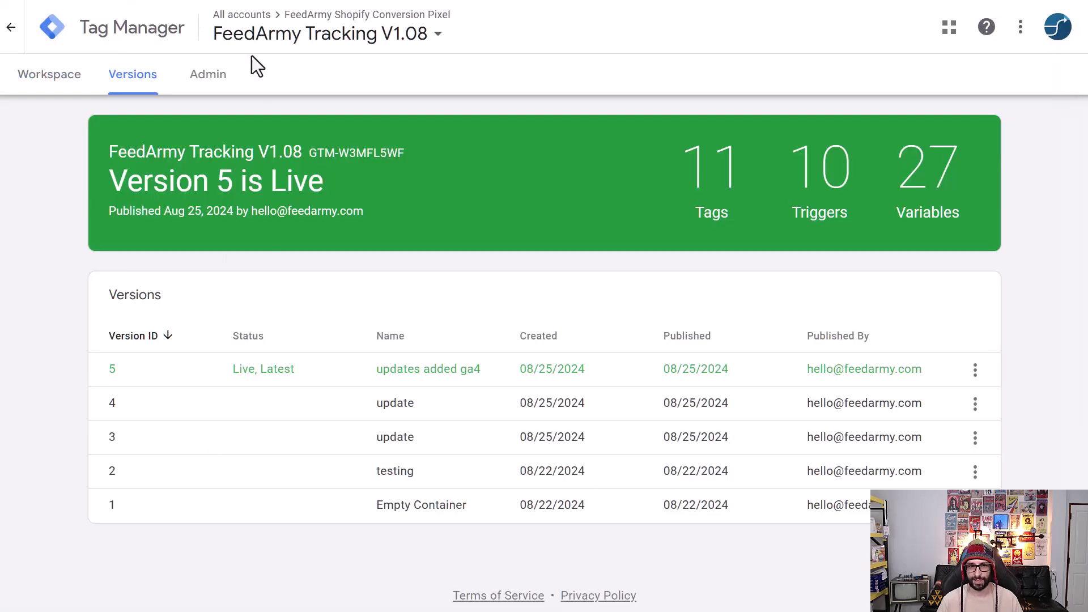
# Return to the workspace's Tags list after Version 5 goes live.
pyautogui.click(28, 75)
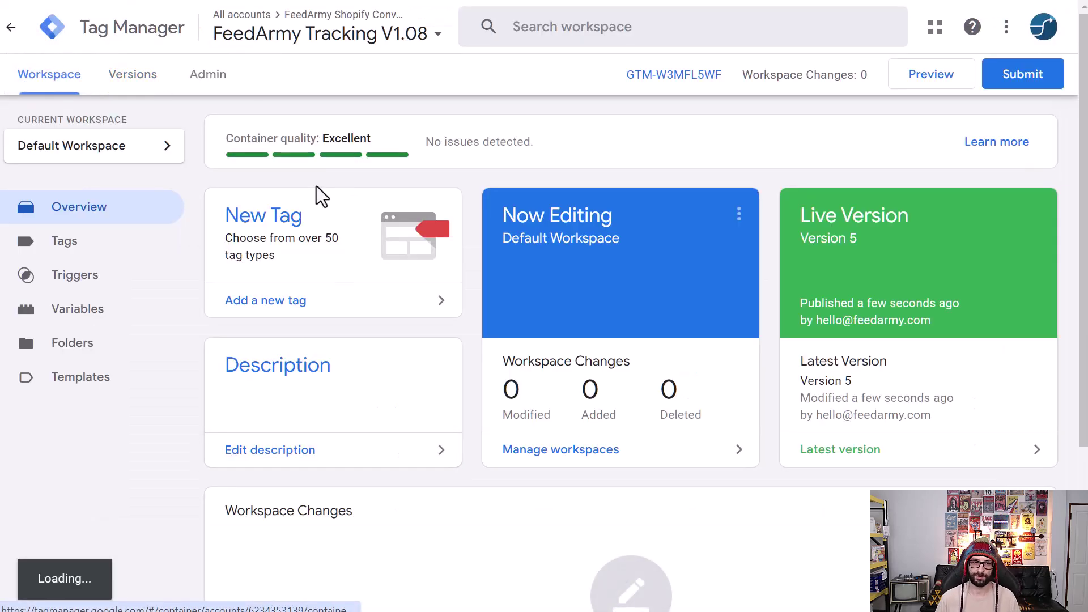
pyautogui.click(89, 255)
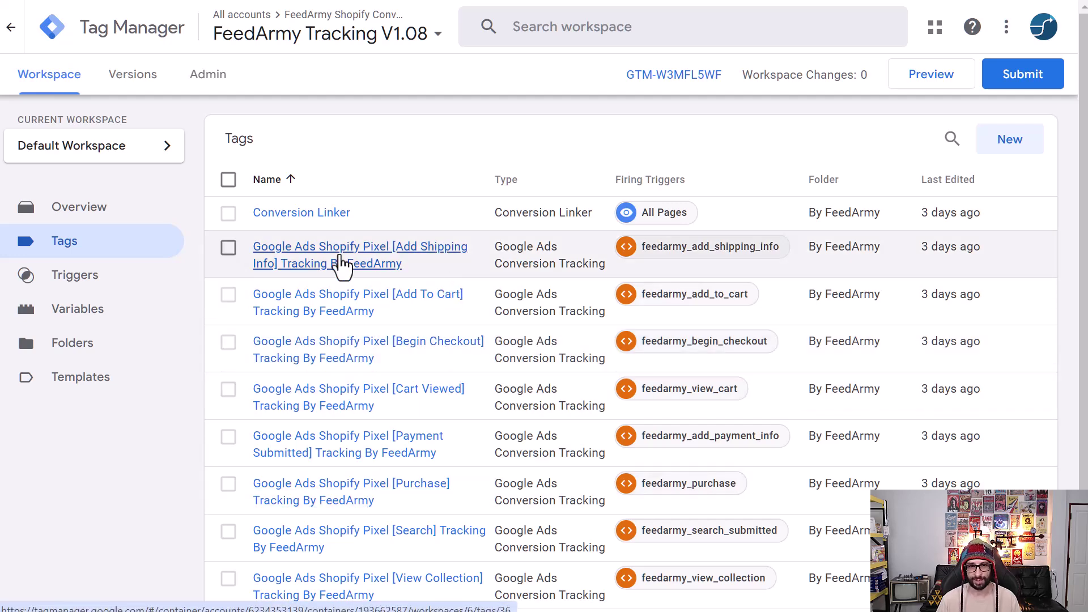
# Add the Google Analytics 4 Data and Page View tags to the selected tags, leaving Conversion Linker unchecked.
pyautogui.scroll(-2, 343, 260)
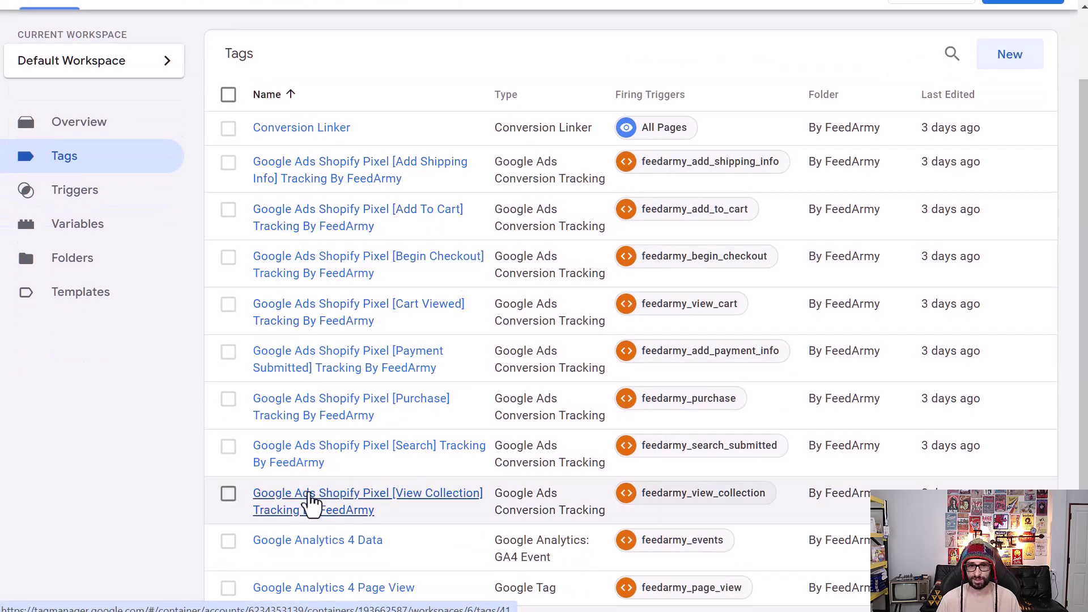
pyautogui.scroll(1, 351, 497)
pyautogui.scroll(-1, 343, 454)
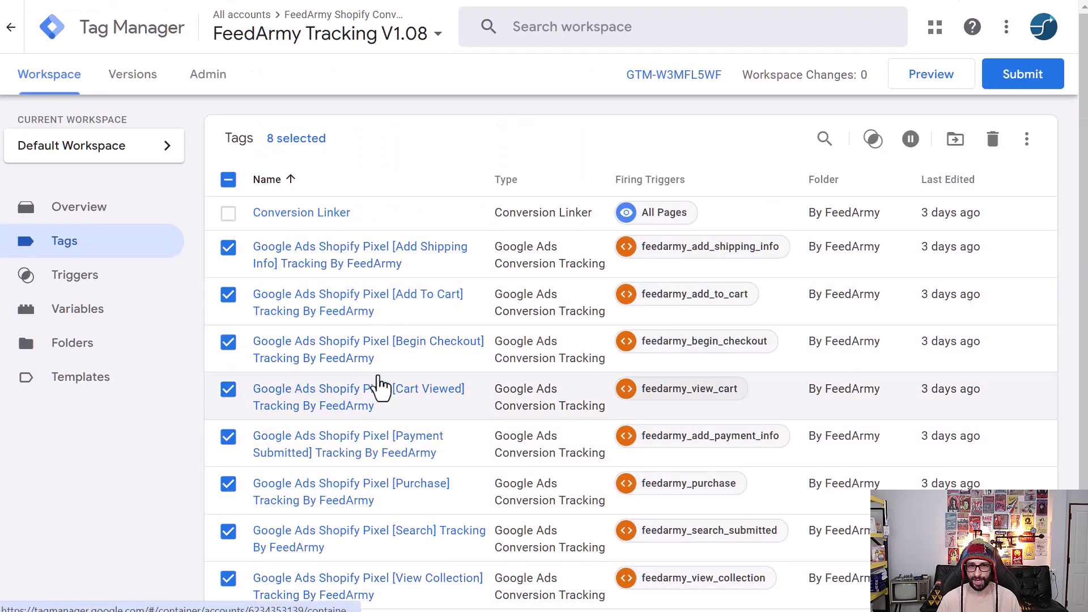
pyautogui.scroll(-2, 379, 385)
pyautogui.scroll(-1, 378, 386)
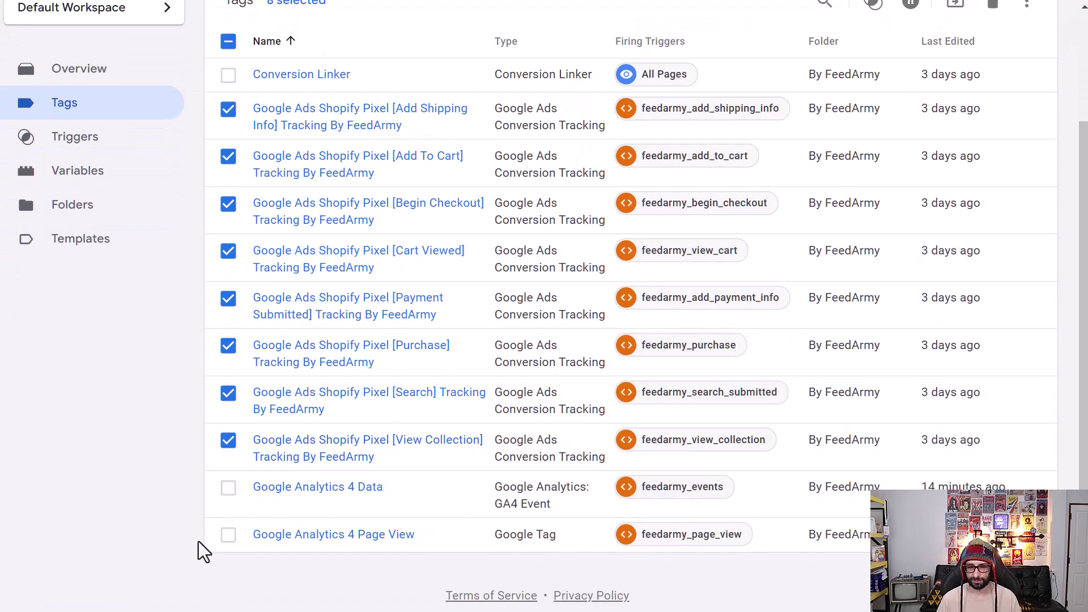
pyautogui.click(228, 489)
pyautogui.click(228, 534)
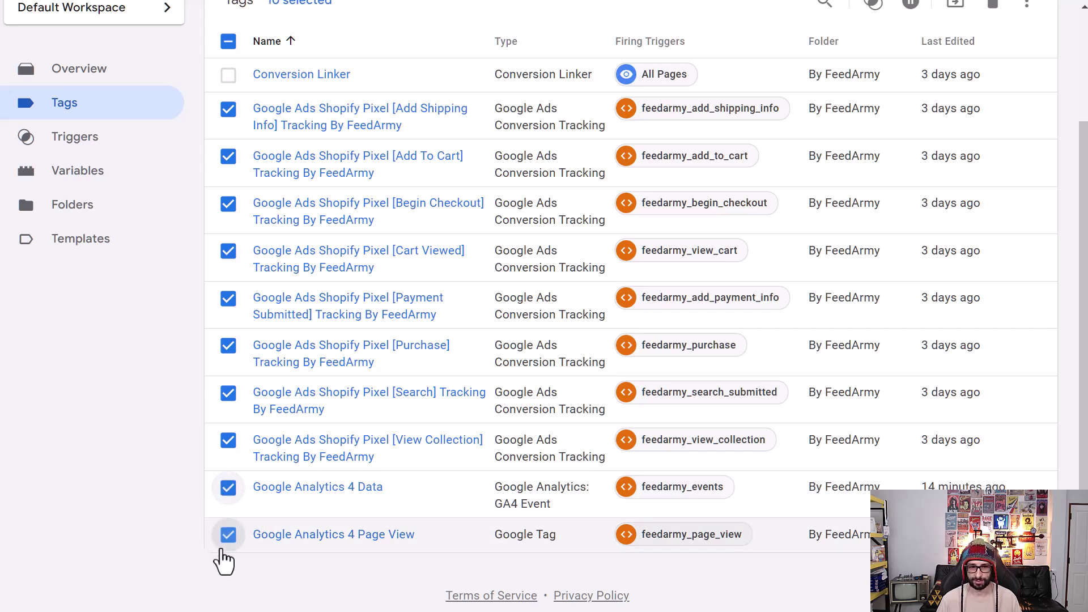